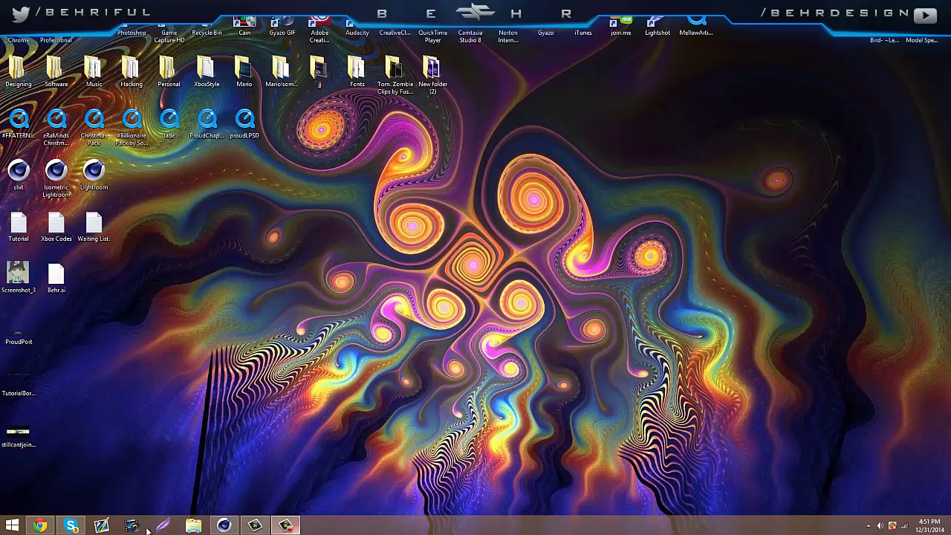
Switch to Chrome and watch the muted "ComboSquad" Intro video, pausing on the Combo Squad title, and minimize the browser
click(52, 523)
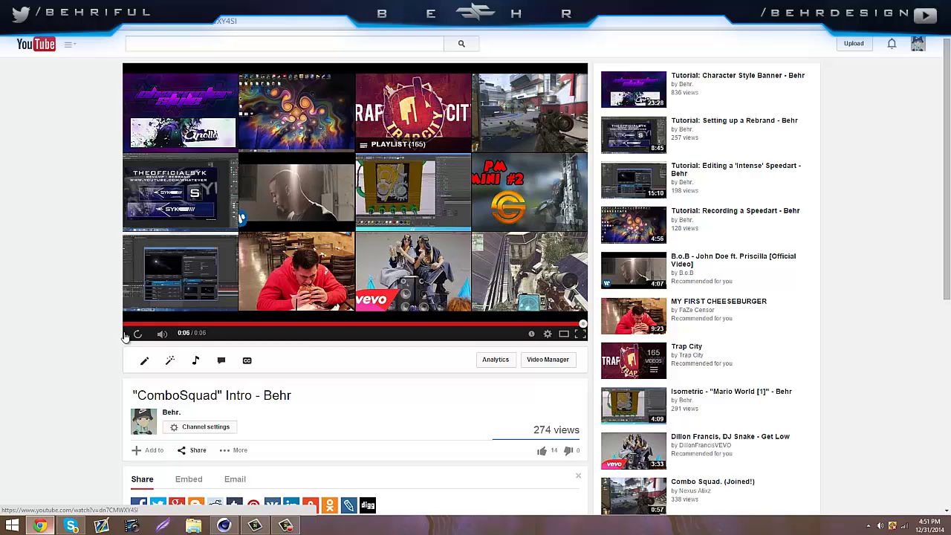
click(137, 333)
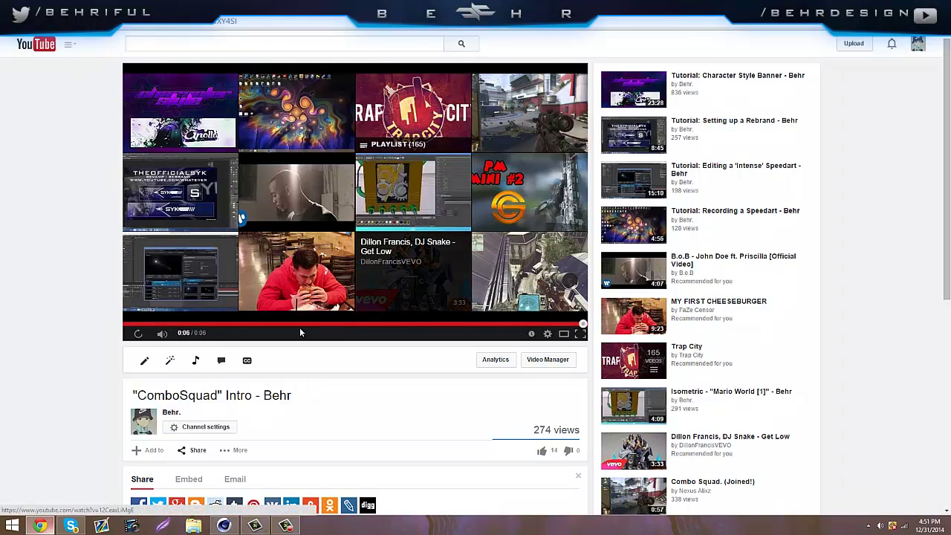
click(252, 324)
click(275, 291)
click(162, 333)
mouse_move(314, 325)
mouse_down()
mouse_move(256, 324)
mouse_move(331, 324)
mouse_up()
click(355, 291)
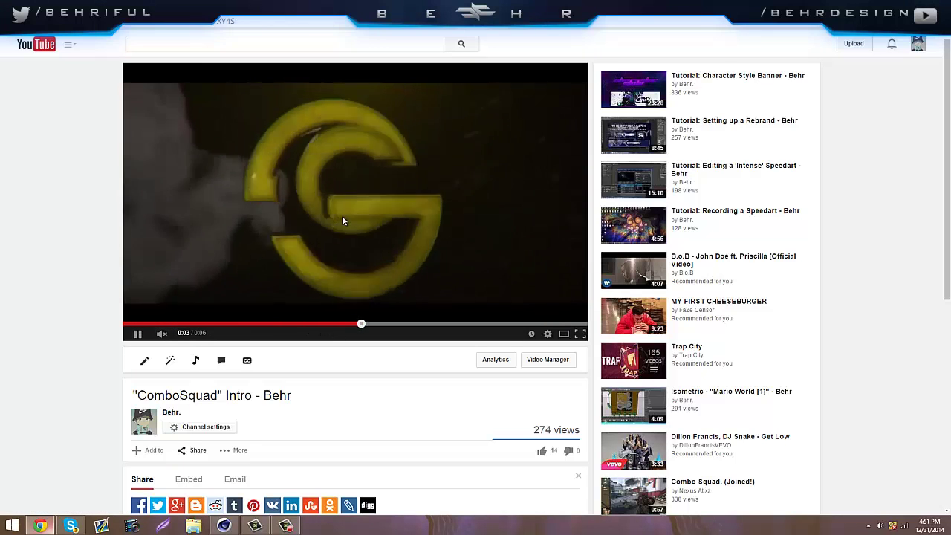
click(324, 196)
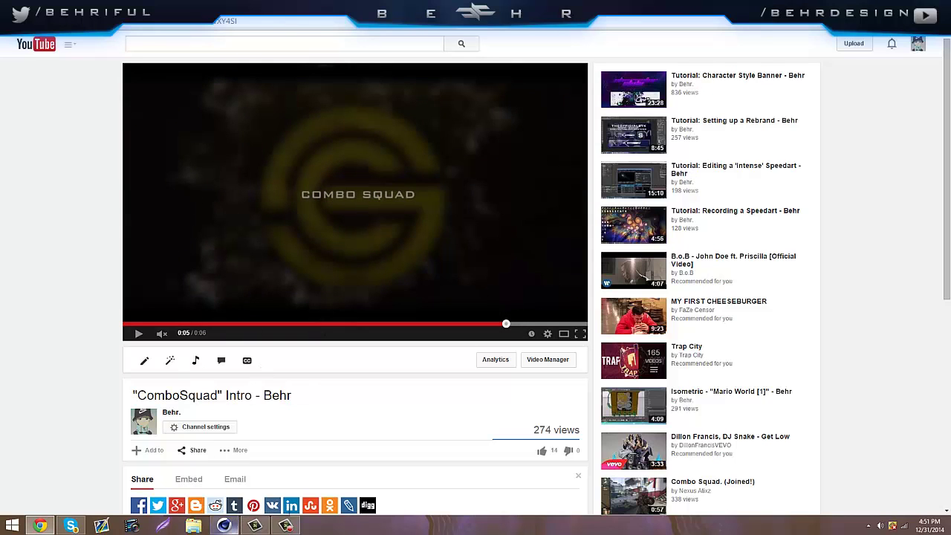
click(41, 525)
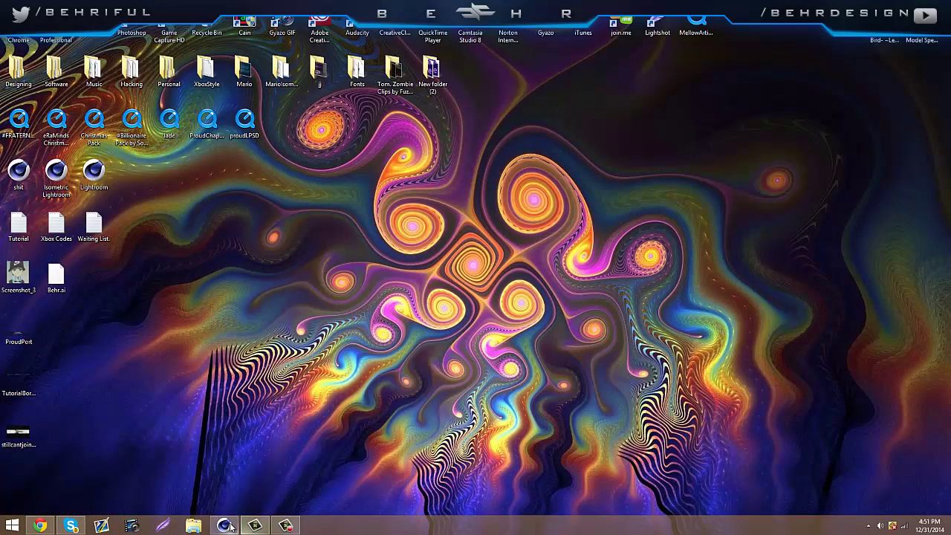
Switch to Cinema 4D, browse the material collection and select all the Acrez materials starting with Acrez Pink
click(224, 525)
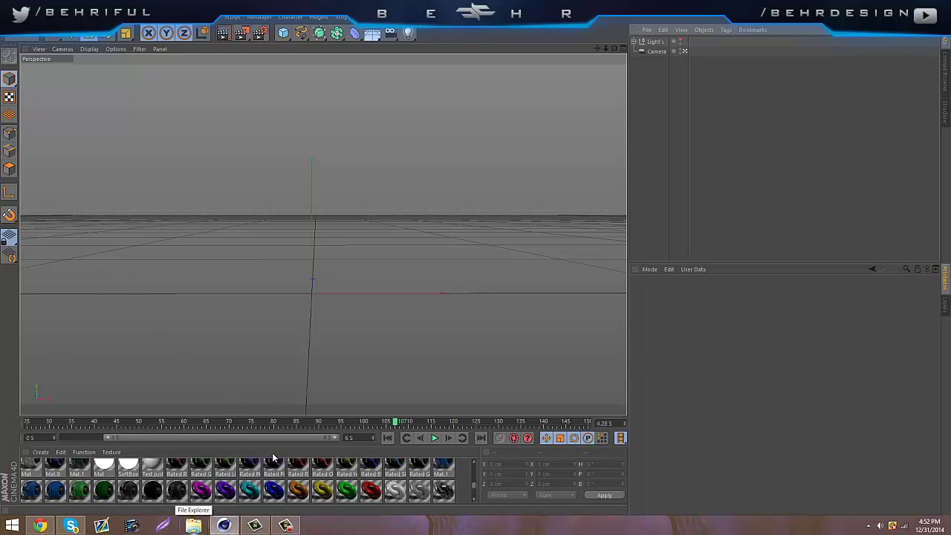
scroll(234, 494, up, 1)
scroll(237, 484, down, 1)
scroll(246, 483, up, 2)
scroll(275, 474, down, 2)
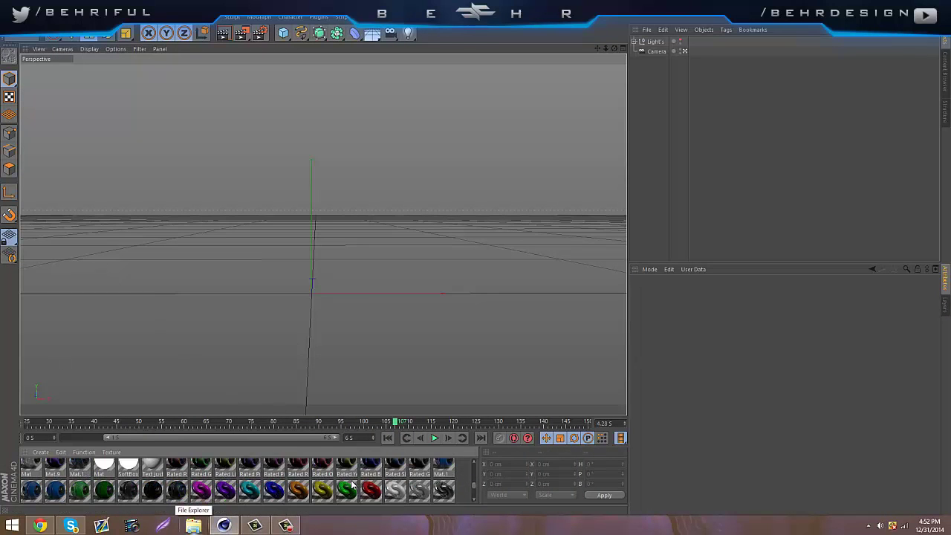
scroll(476, 499, down, 2)
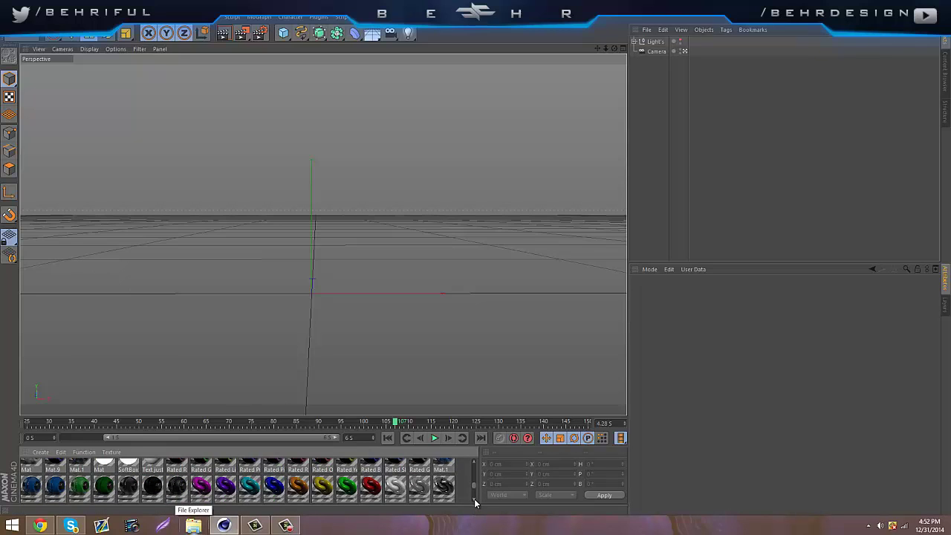
click(203, 479)
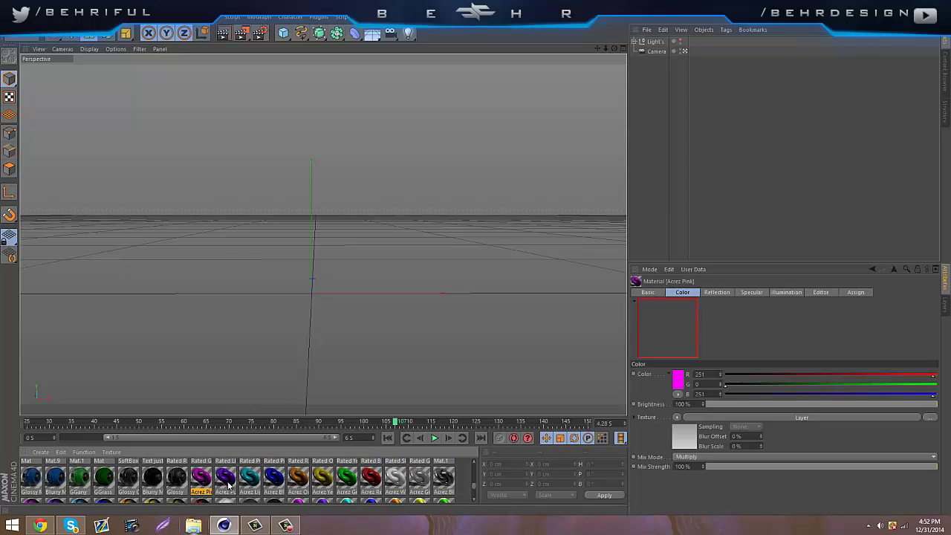
shift+click(444, 479)
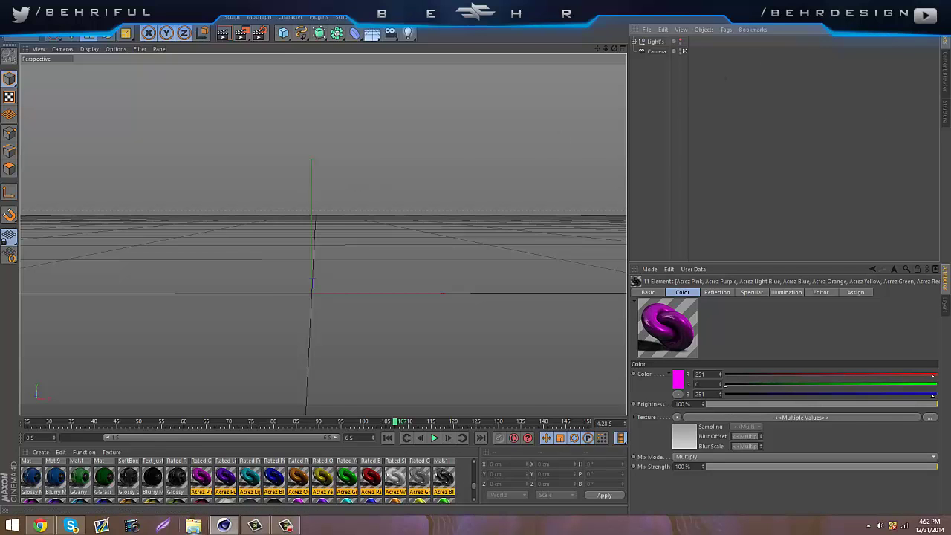
Show the desktop and locate the Behr.ai logo file
key(super+d)
click(74, 286)
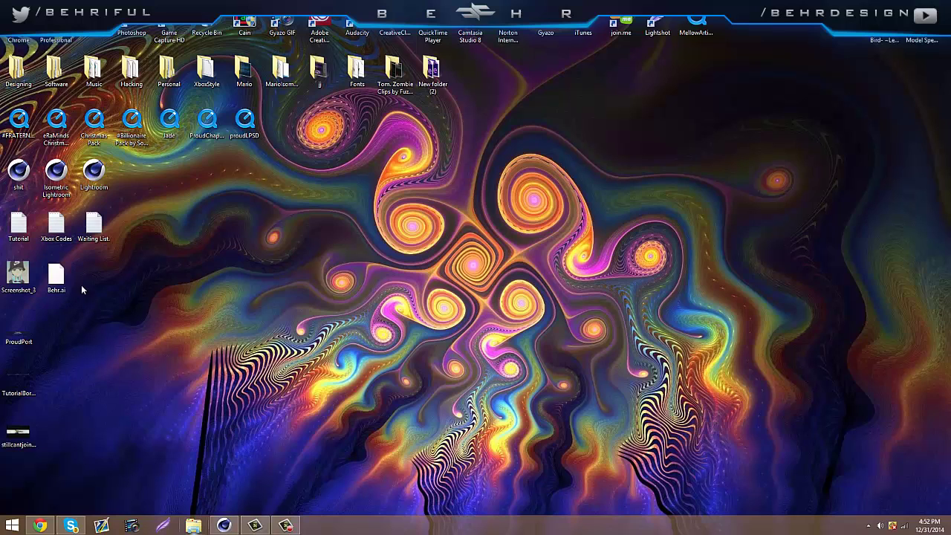
click(136, 321)
drag(138, 294, 61, 272)
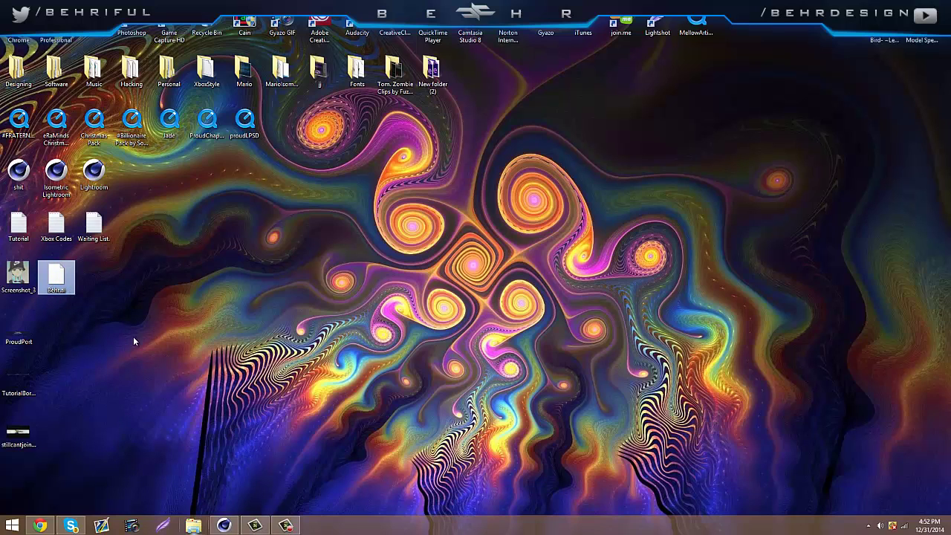
Switch back to Cinema 4D and import Behr.ai from the desktop at scale 1 centimeter with Connect Splines enabled
click(219, 520)
click(10, 16)
click(28, 54)
key(ctrl+o)
scroll(194, 139, down, 10)
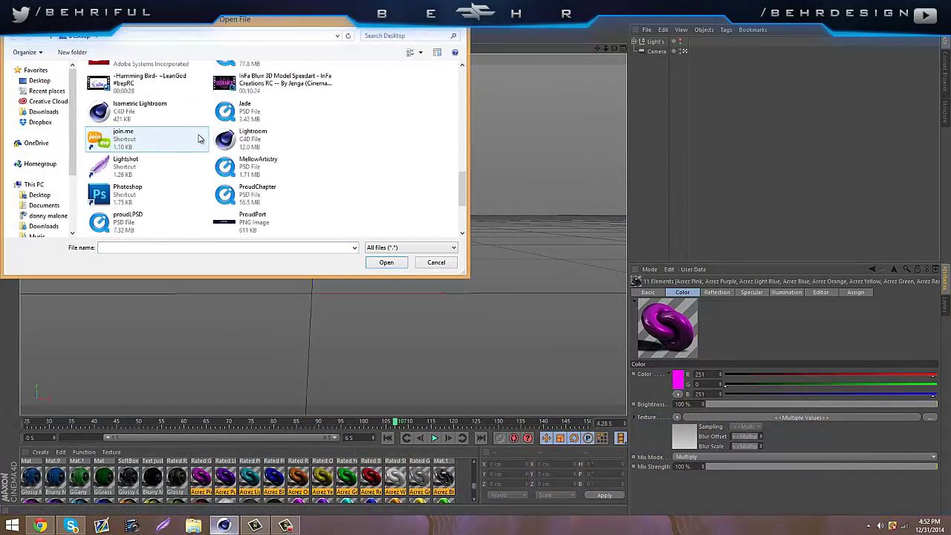
double_click(179, 153)
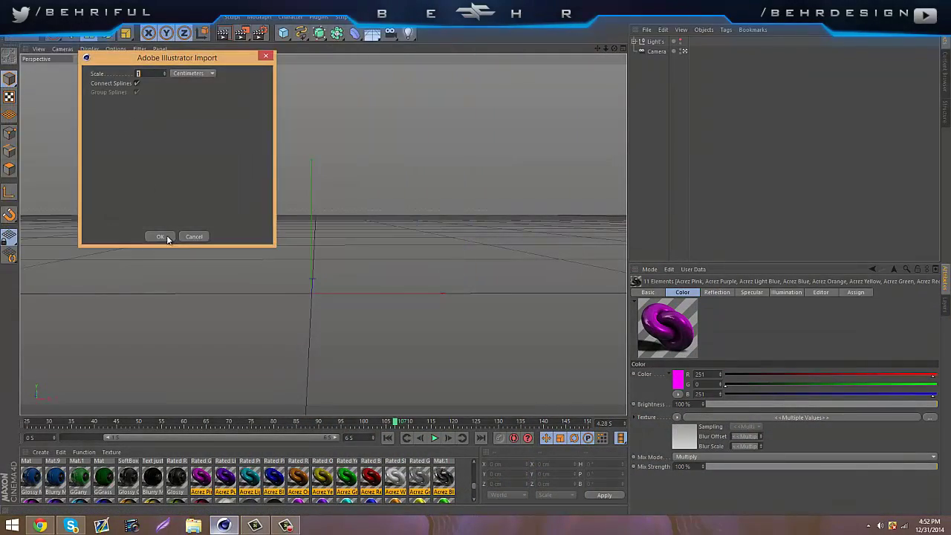
click(168, 237)
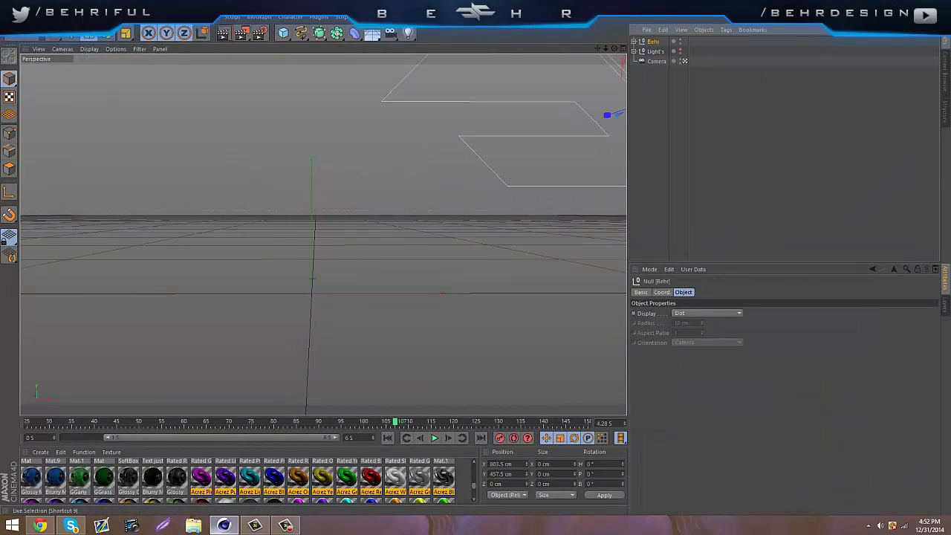
Move the imported Behr logo to the middle of the view near the origin and scale it down slightly
click(72, 34)
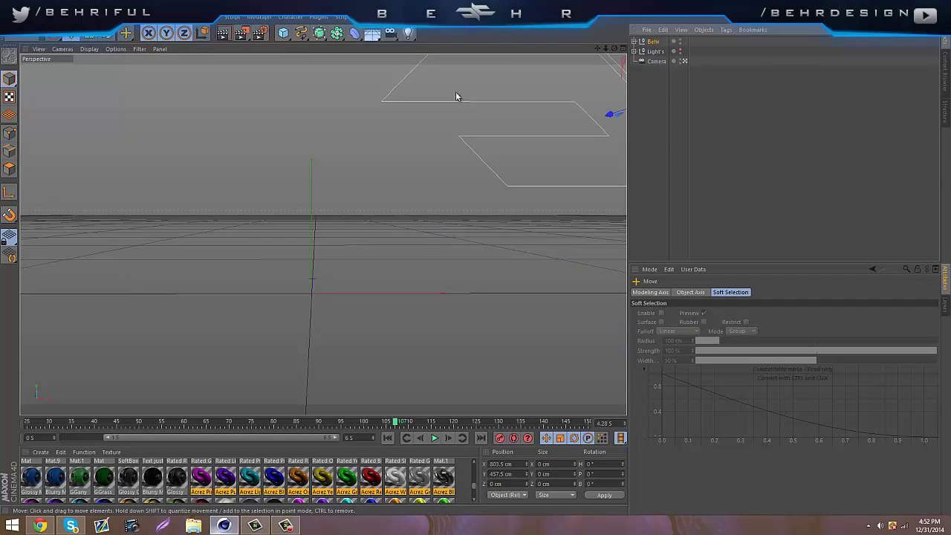
drag(409, 112, 134, 225)
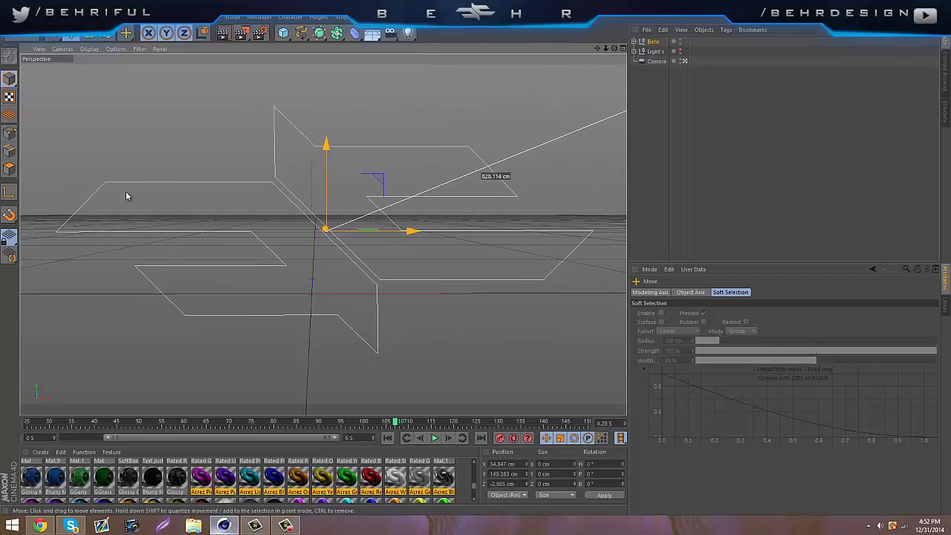
click(125, 32)
drag(364, 161, 234, 172)
click(72, 36)
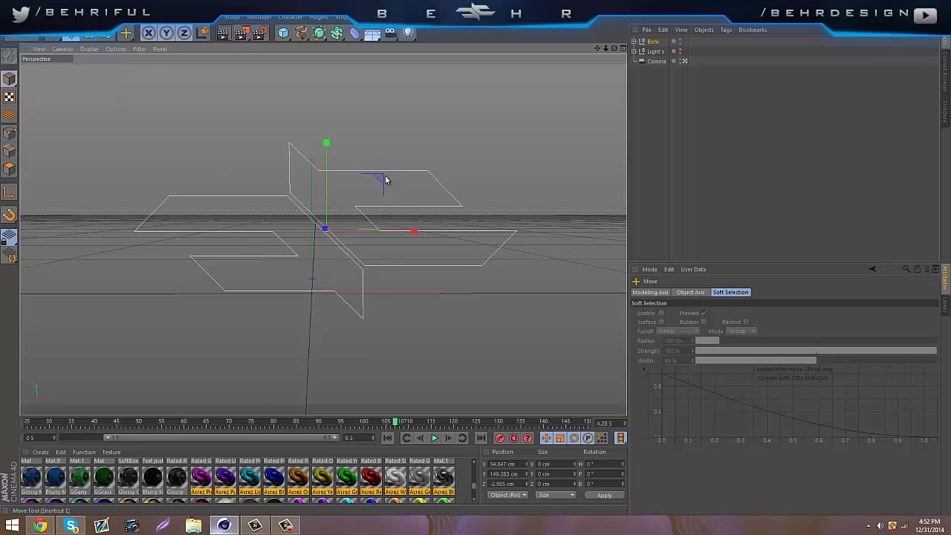
drag(406, 233, 400, 232)
click(689, 177)
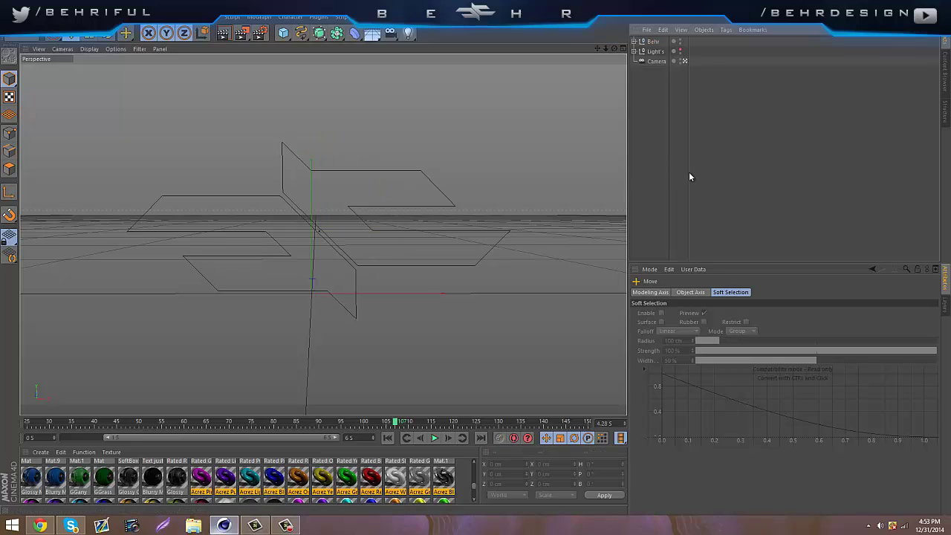
Take Path 1 and Path 2 out of the Behr null and delete the empty null
click(634, 41)
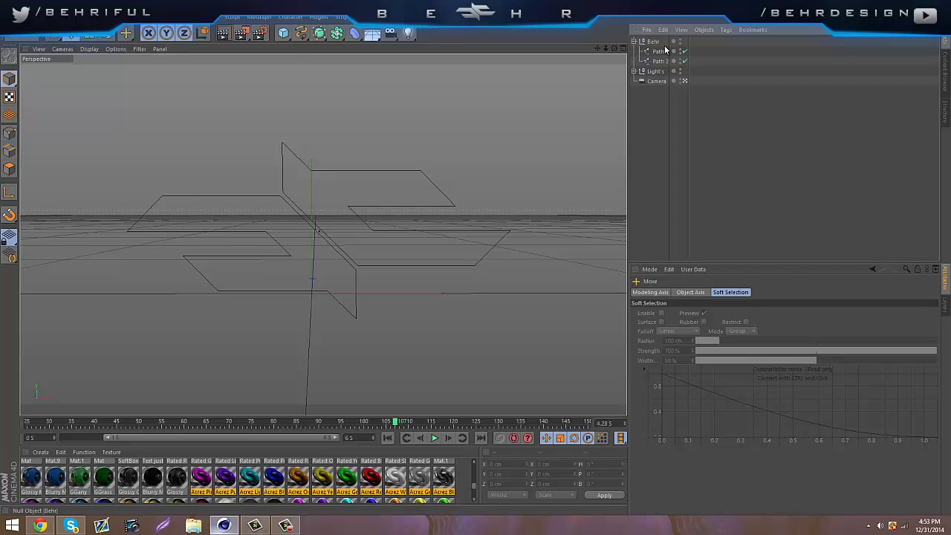
drag(700, 64, 657, 66)
click(652, 42)
key(Delete)
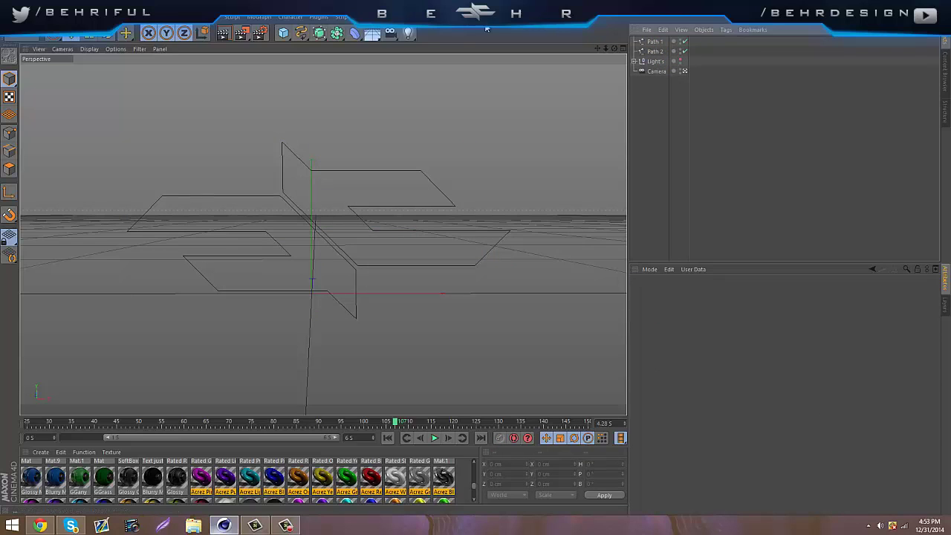
Create two Extrude NURBS objects and nest one logo path inside each
drag(319, 33, 429, 50)
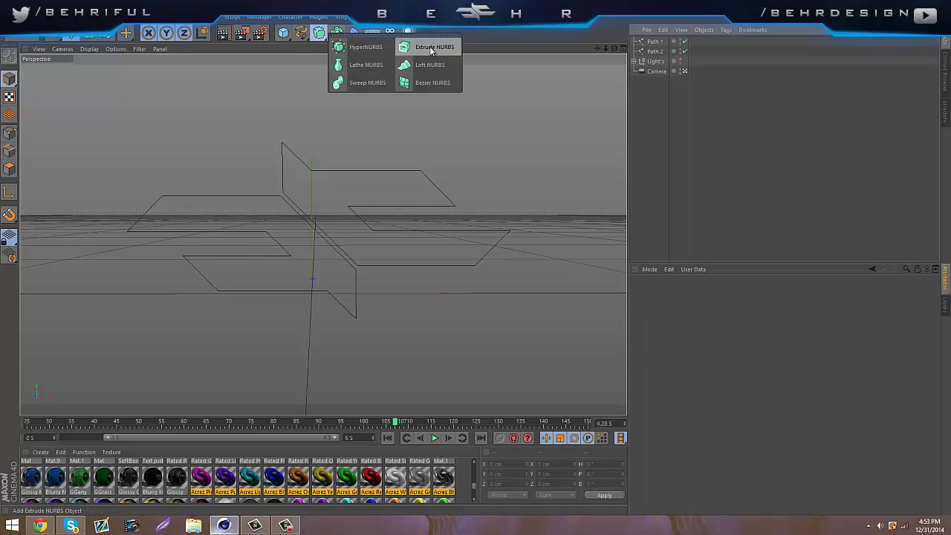
drag(428, 49, 430, 50)
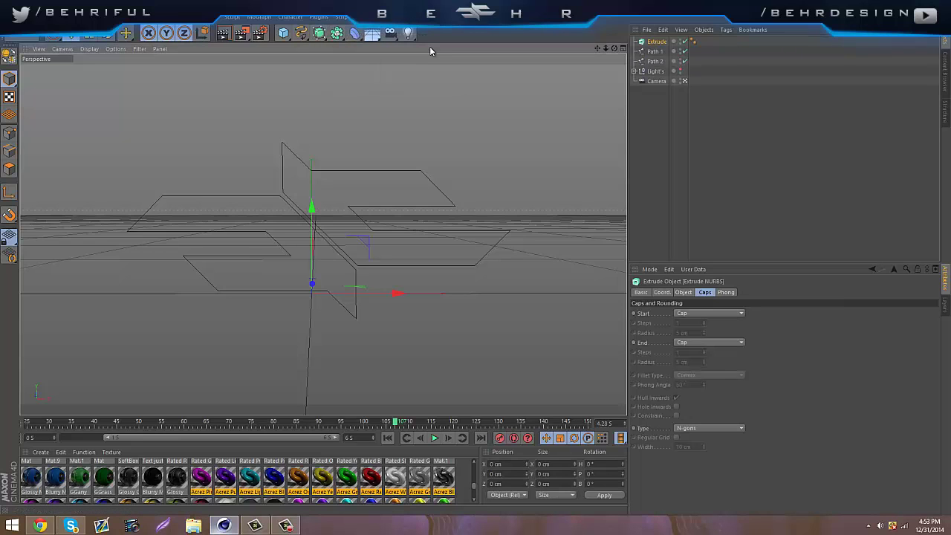
mouse_move(658, 63)
mouse_down()
mouse_move(657, 46)
mouse_move(655, 64)
mouse_move(639, 63)
mouse_up()
click(633, 61)
click(634, 41)
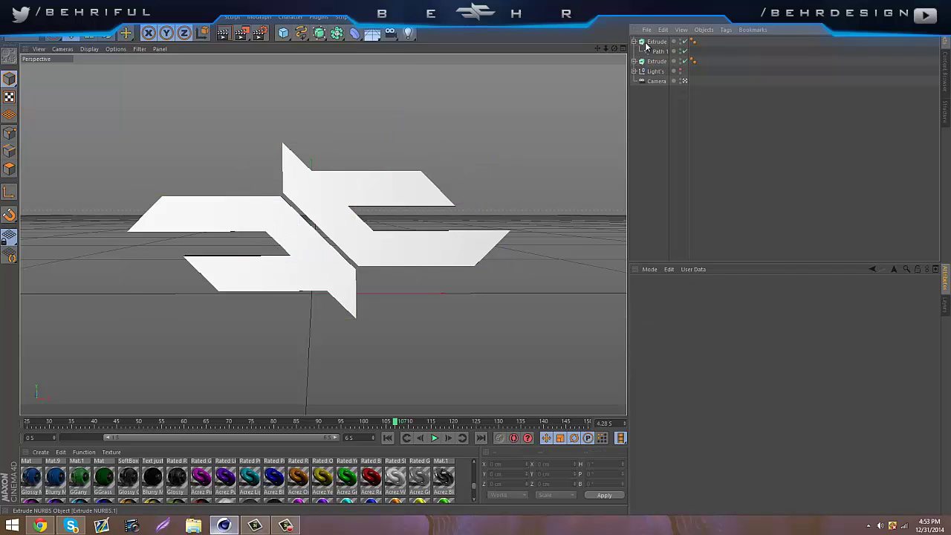
Set the Z movement of both Extrude NURBS objects to 60 cm
drag(705, 48, 682, 40)
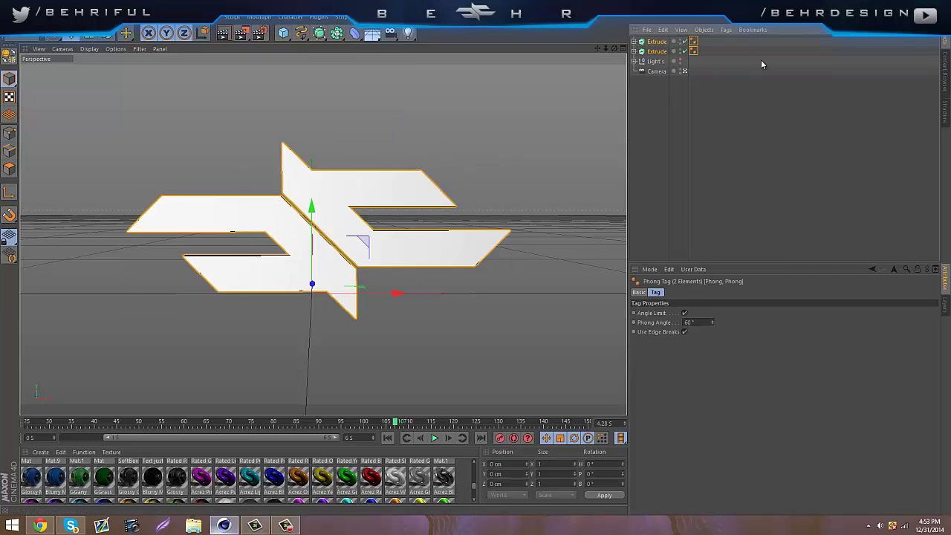
click(649, 269)
click(662, 323)
click(704, 292)
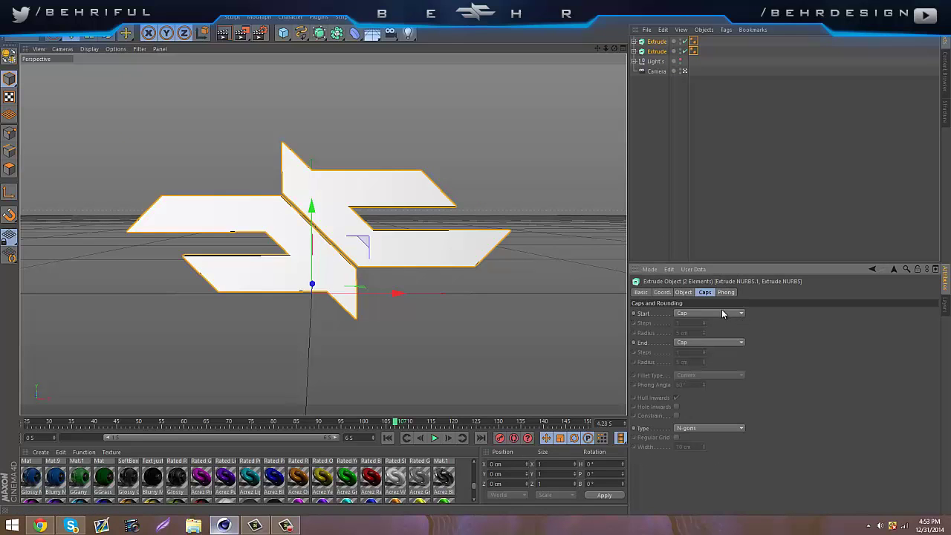
click(684, 292)
click(774, 313)
text(60)
key(Return)
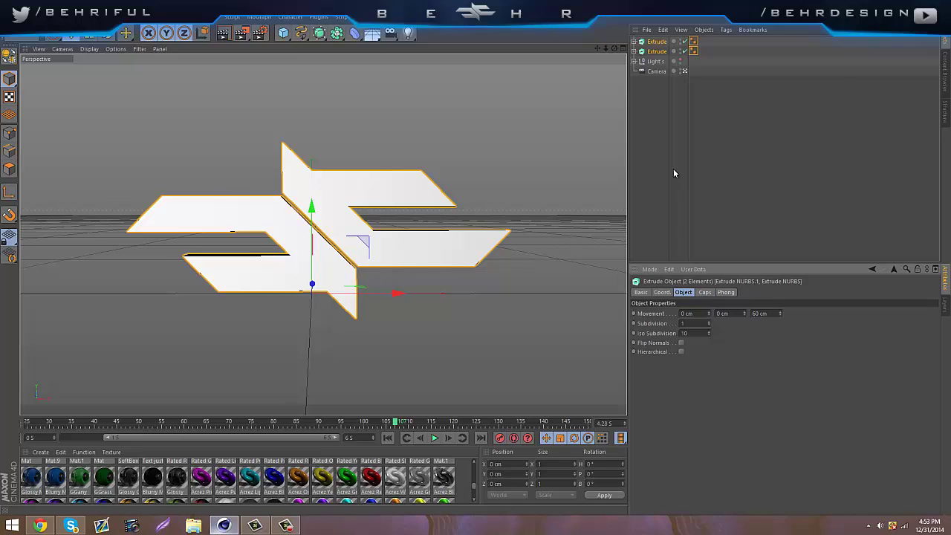
Duplicate both Extrude NURBS objects by copying and pasting them
click(444, 456)
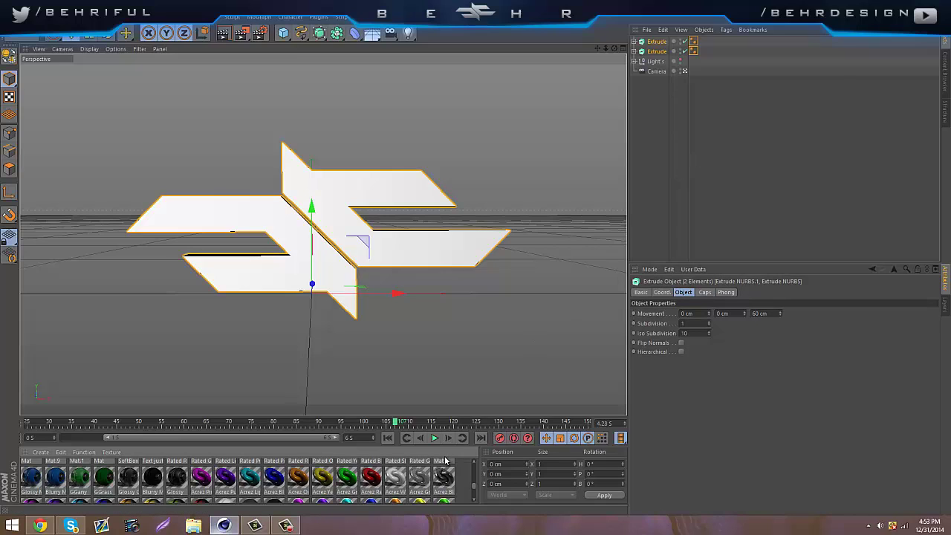
key(ctrl+c)
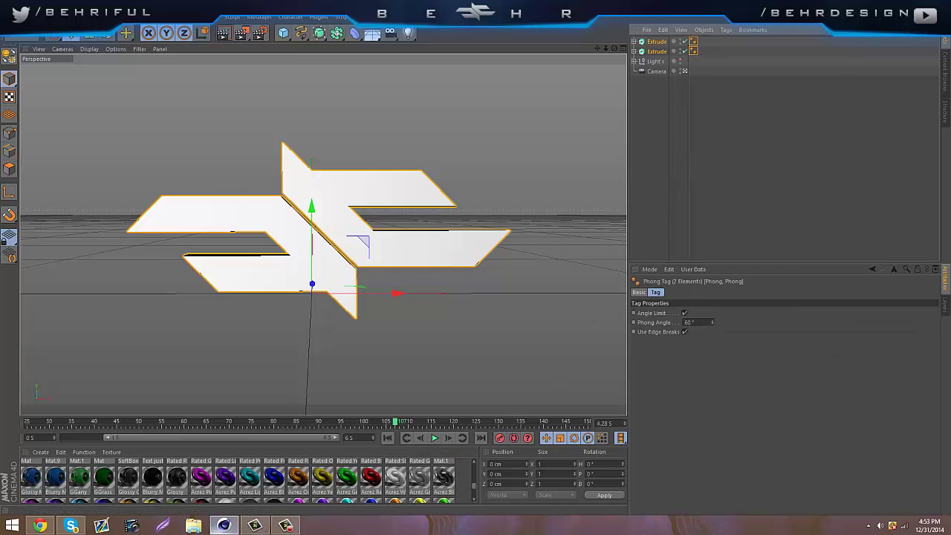
key(ctrl+v)
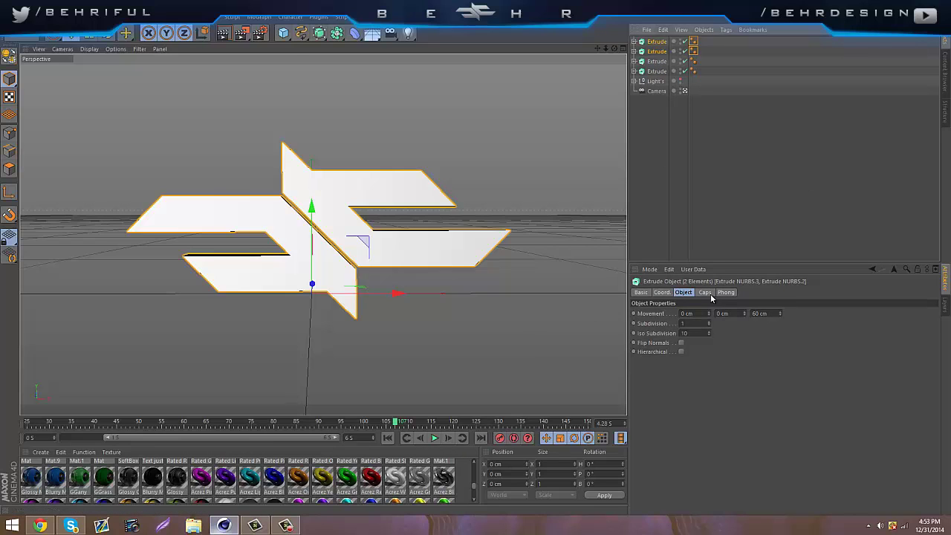
Set the start and end of the duplicated extrudes to Fillet Cap with a 3 cm radius on each
click(705, 292)
click(710, 313)
click(695, 352)
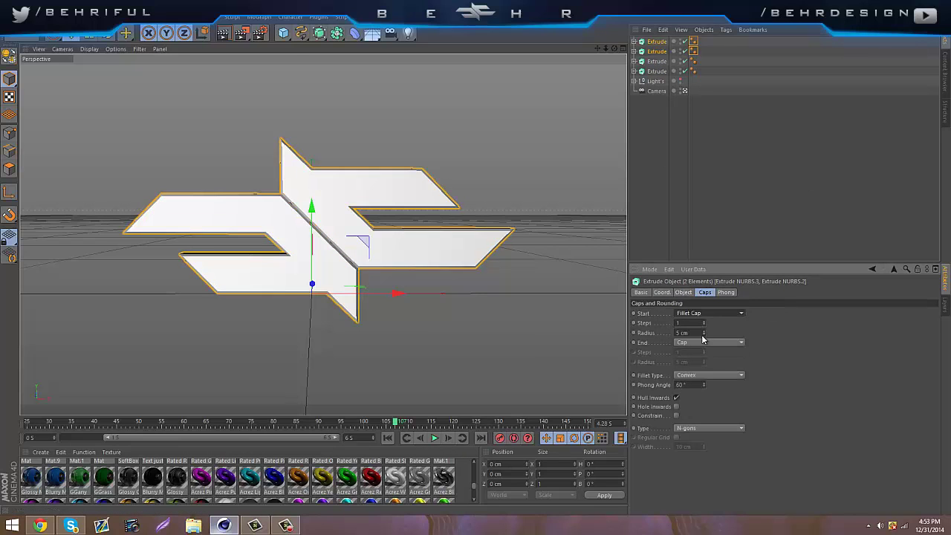
click(706, 341)
click(701, 382)
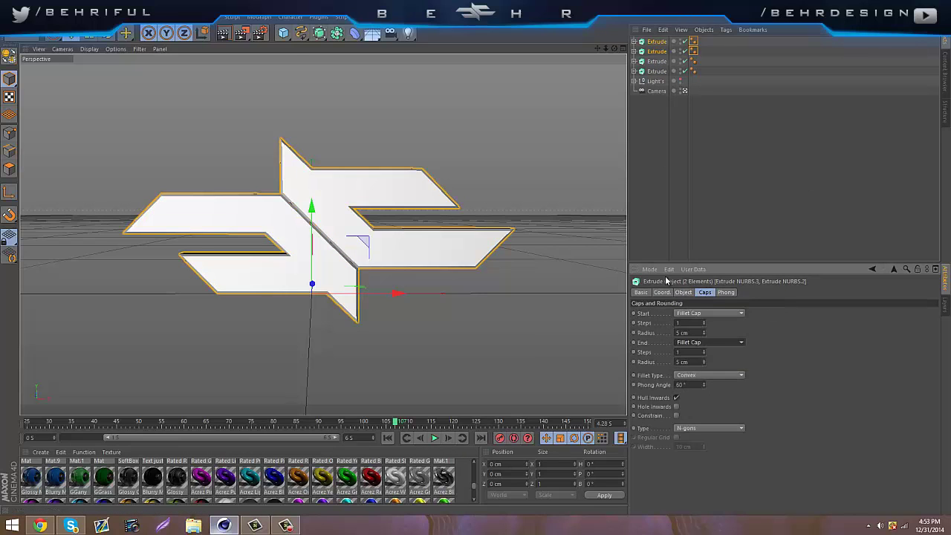
double_click(695, 362)
text(33)
click(696, 333)
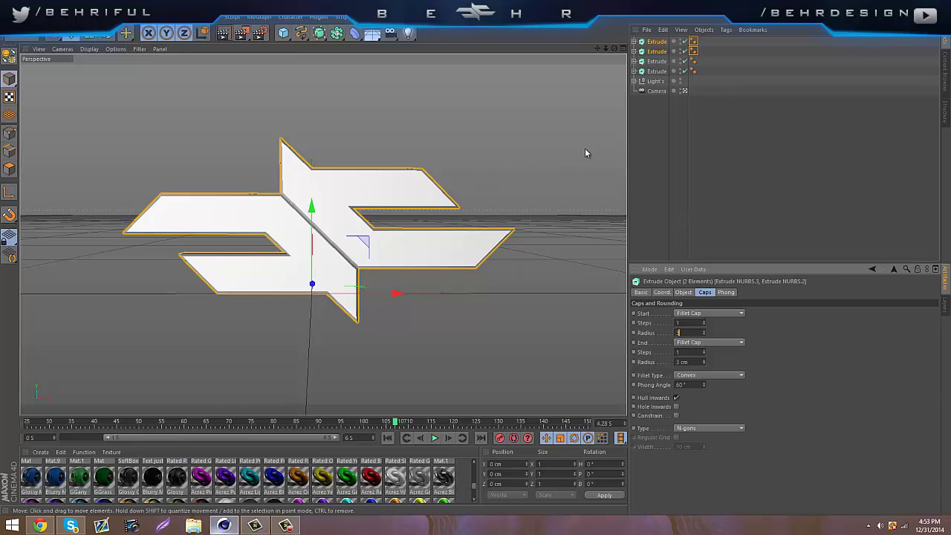
Apply the Acrez Blue material to the two duplicated extrudes with fillet caps
mouse_move(263, 479)
mouse_down()
mouse_move(277, 483)
mouse_move(386, 336)
mouse_move(583, 144)
mouse_move(656, 90)
mouse_move(241, 411)
mouse_move(275, 480)
mouse_up()
click(231, 482)
click(251, 479)
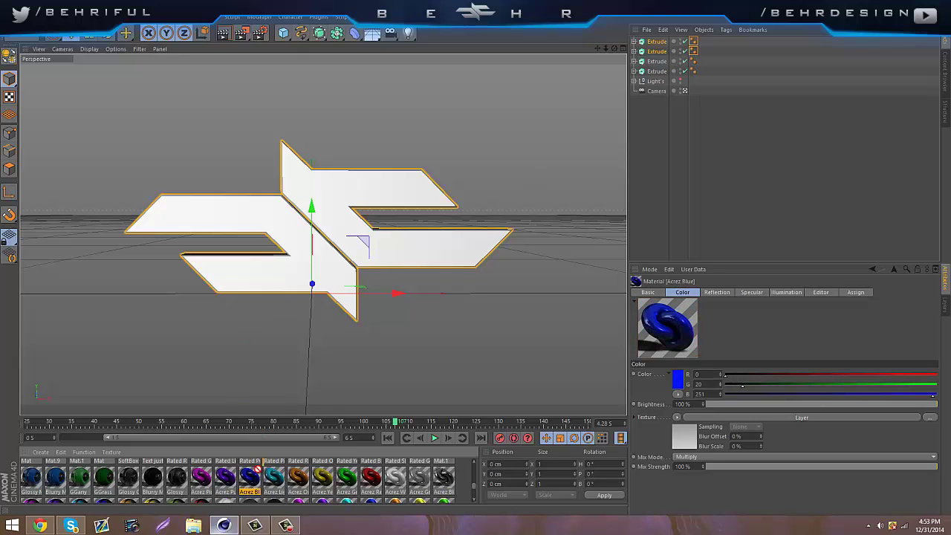
drag(654, 44, 636, 37)
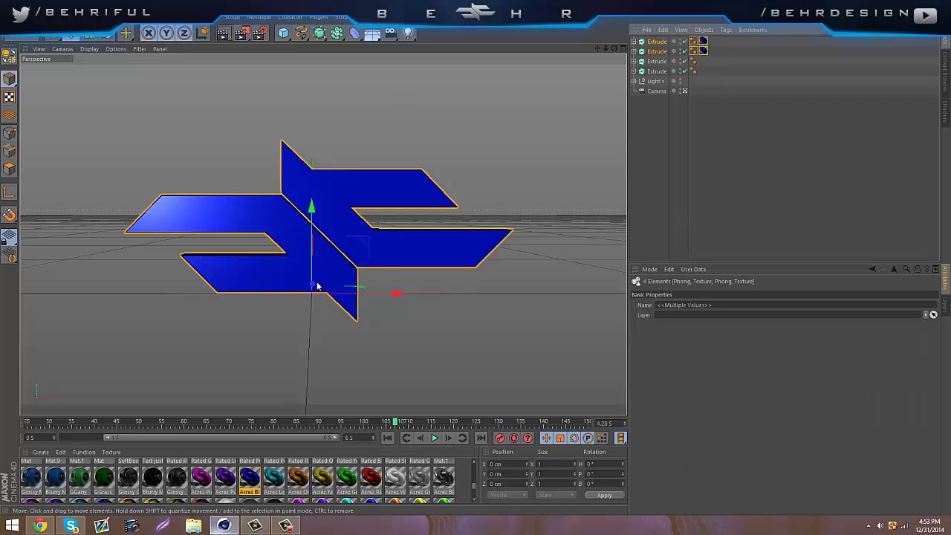
Apply the Acrez White material to the two original extrudes that still have no texture
drag(313, 286, 313, 288)
drag(615, 49, 343, 287)
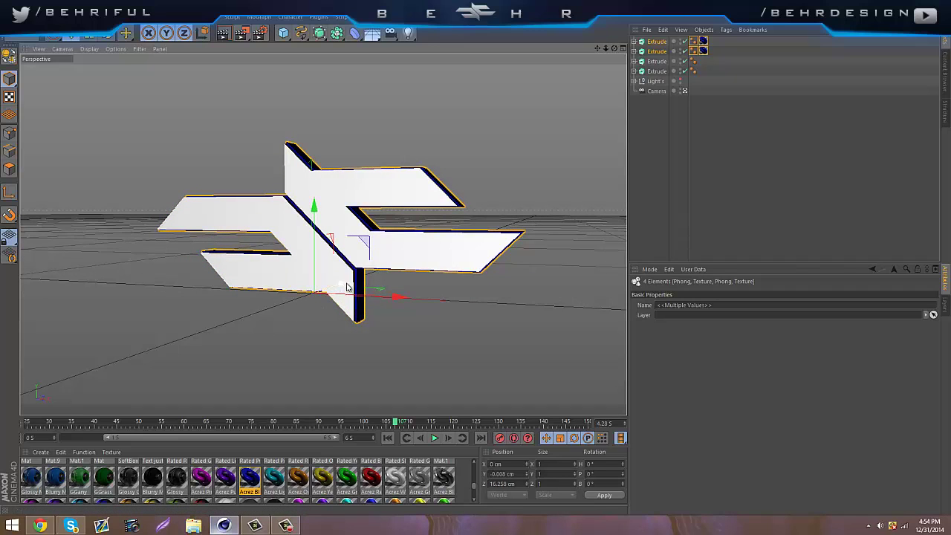
click(685, 155)
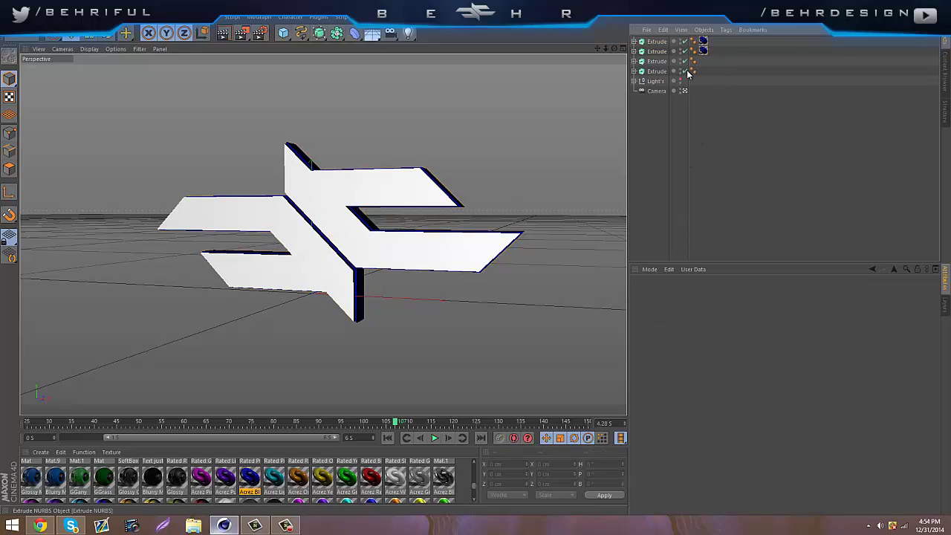
click(657, 70)
drag(396, 479, 702, 71)
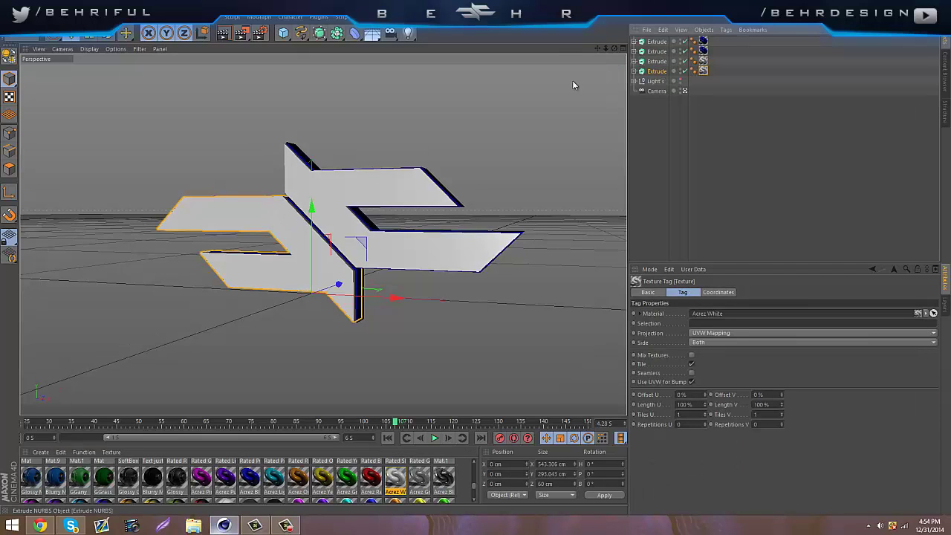
Render a preview of the textured logo in the viewport, and return to a near-frontal view
click(224, 35)
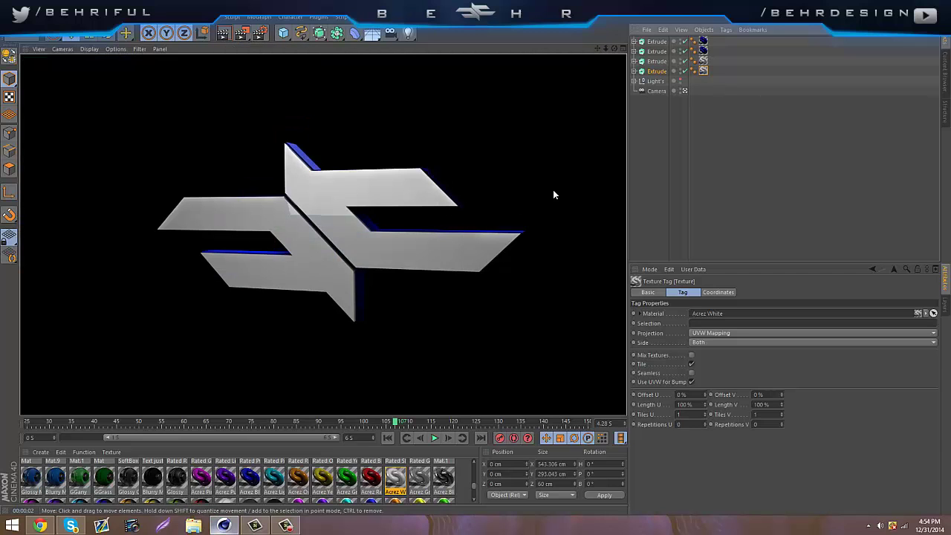
click(731, 153)
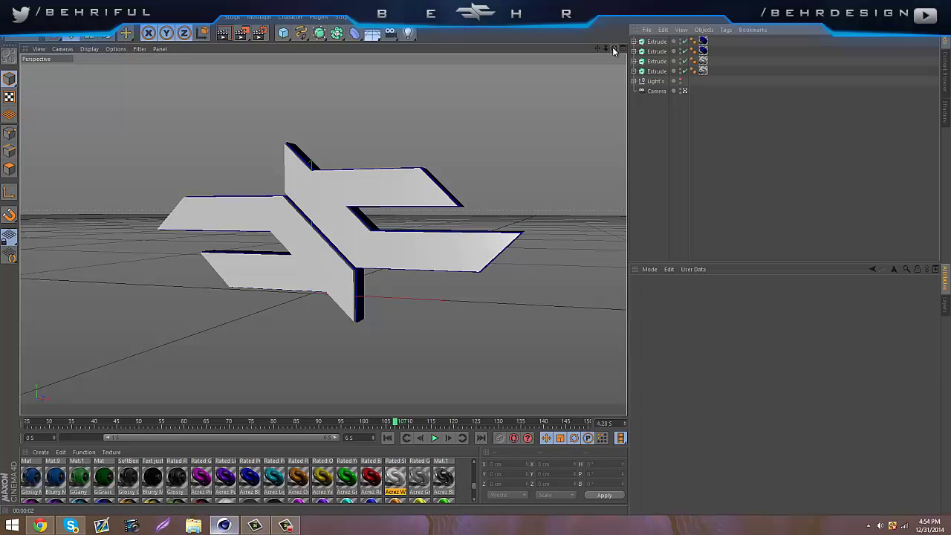
alt+drag(477, 262, 476, 262)
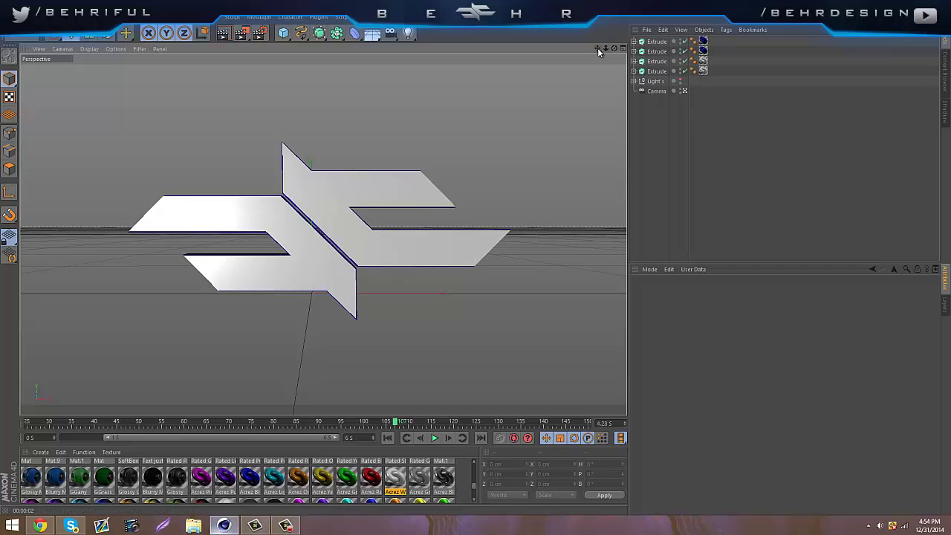
alt+middle_drag(474, 257, 475, 257)
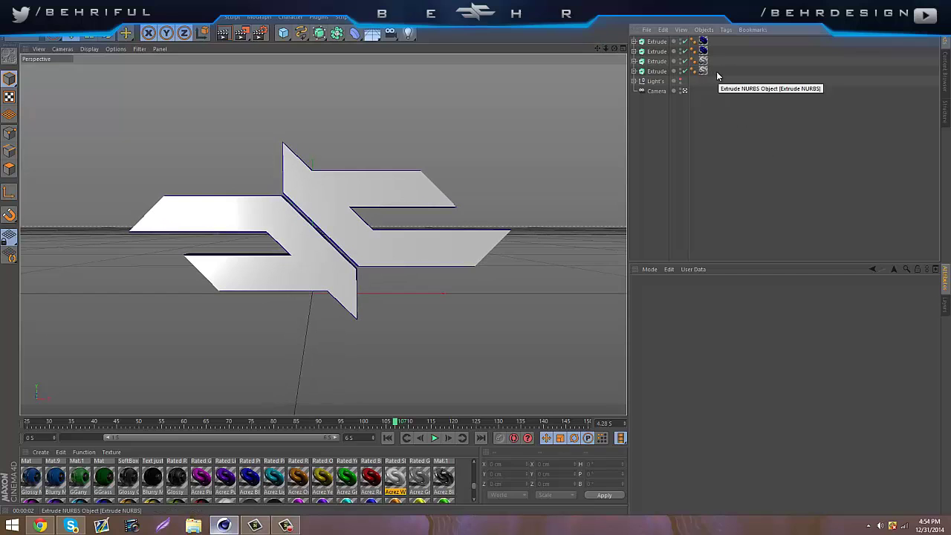
Reorder the extrudes in the object list so the blue and white extrudes of each logo half are adjacent
click(658, 51)
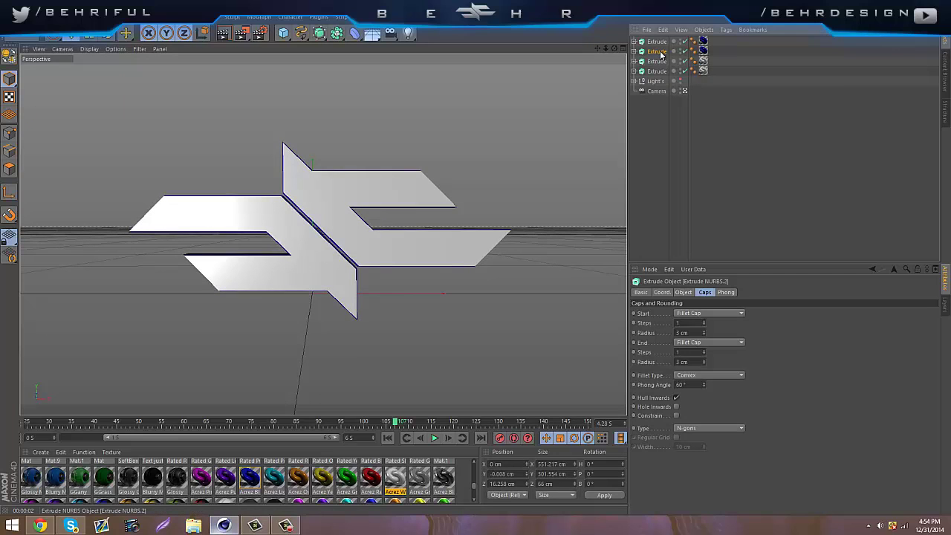
click(367, 190)
click(296, 229)
click(352, 186)
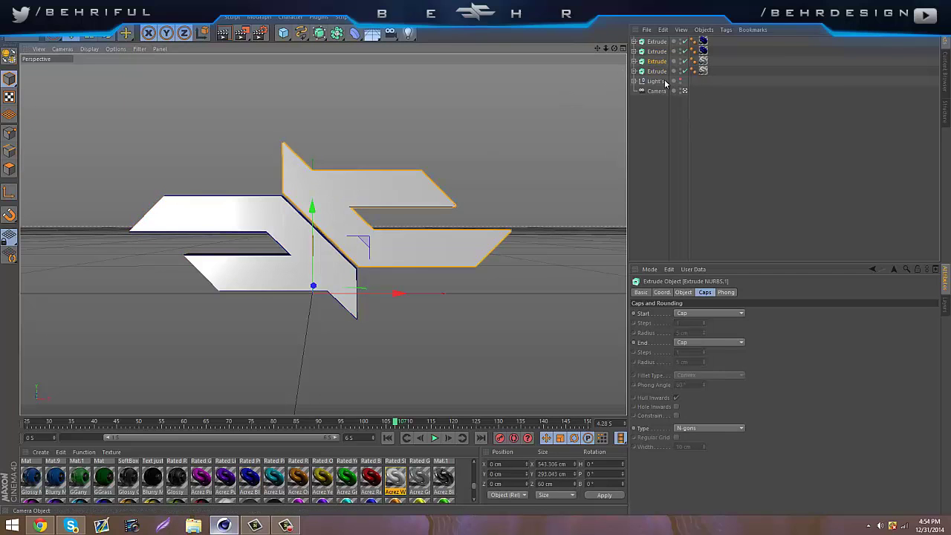
click(646, 71)
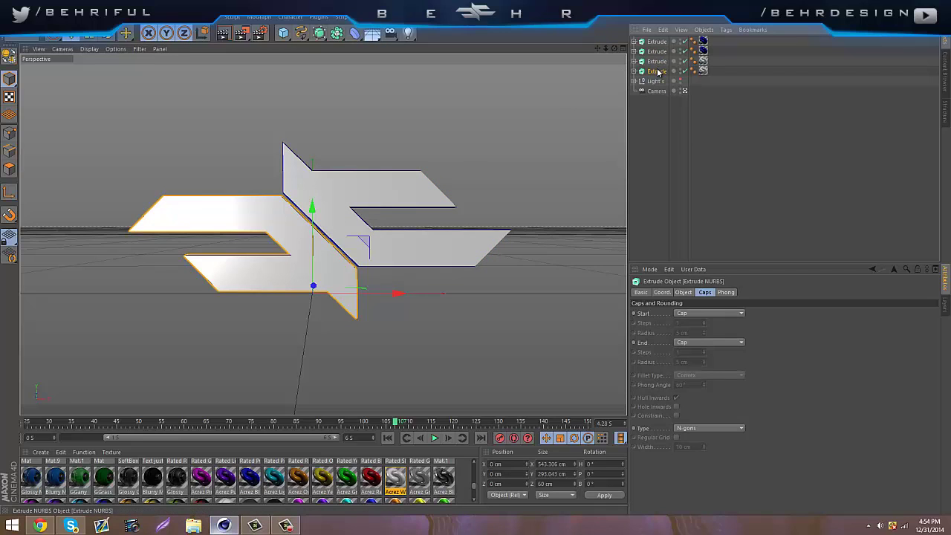
click(661, 52)
click(657, 61)
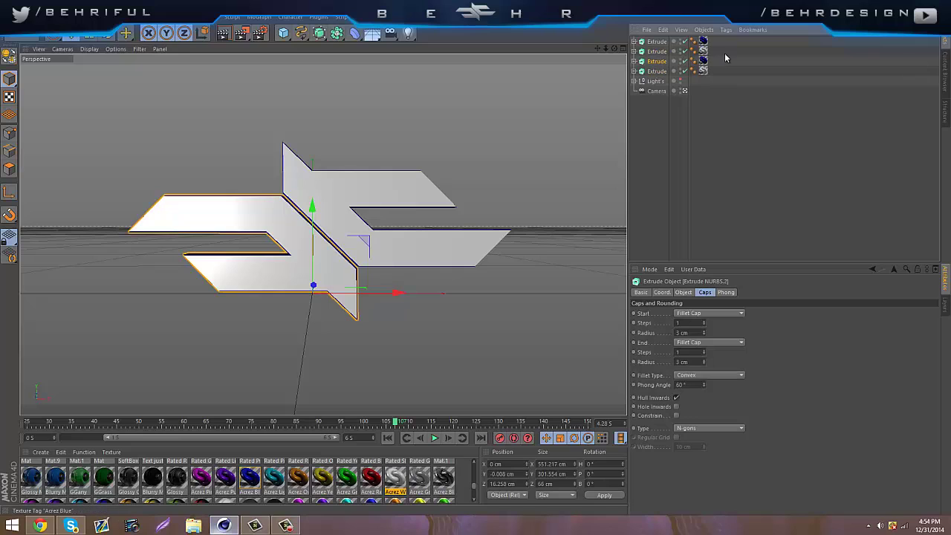
Group the blue and white extrudes of each logo half into their own null
drag(723, 51, 627, 39)
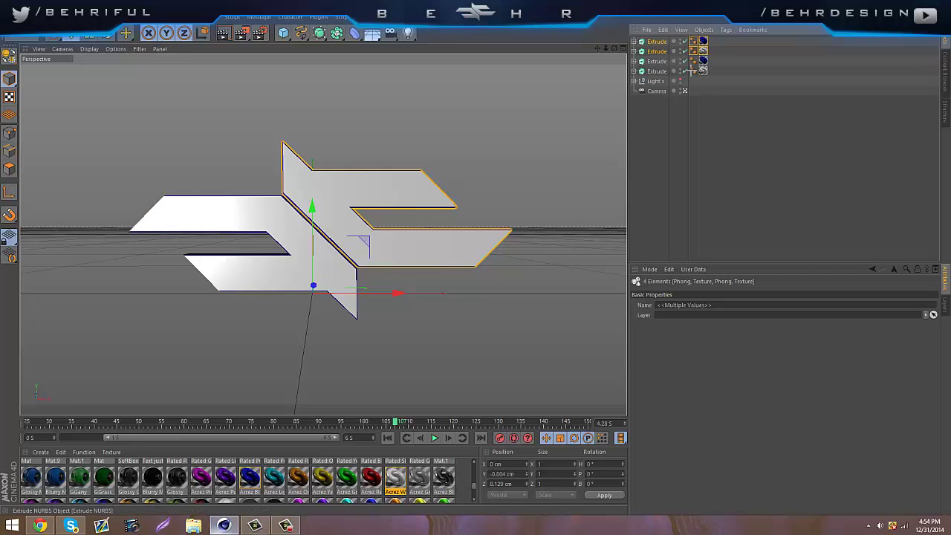
click(733, 68)
drag(730, 71, 691, 57)
key(alt+g)
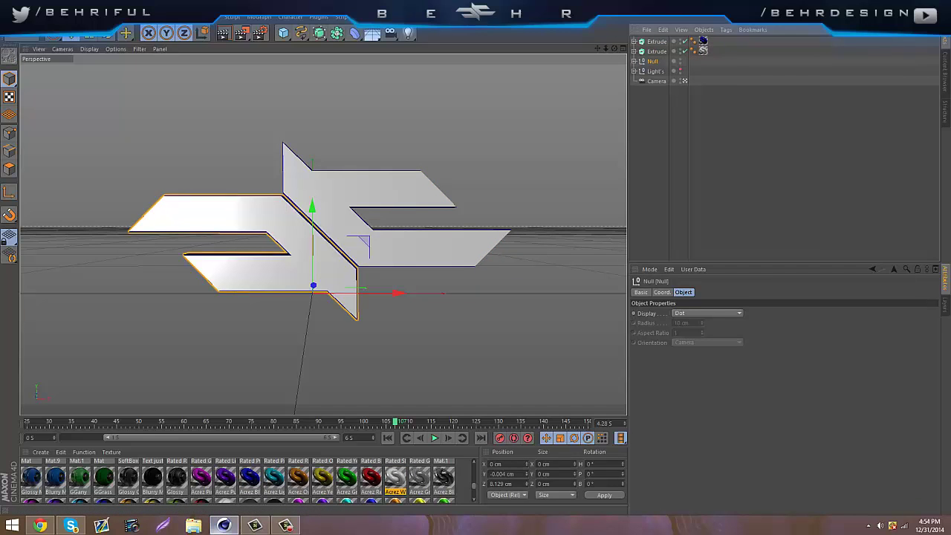
drag(711, 46, 691, 40)
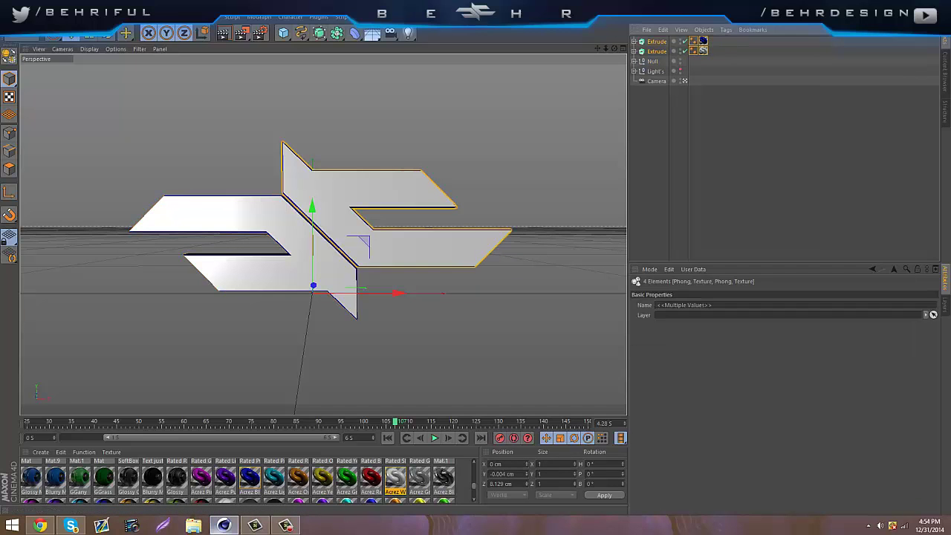
key(alt+g)
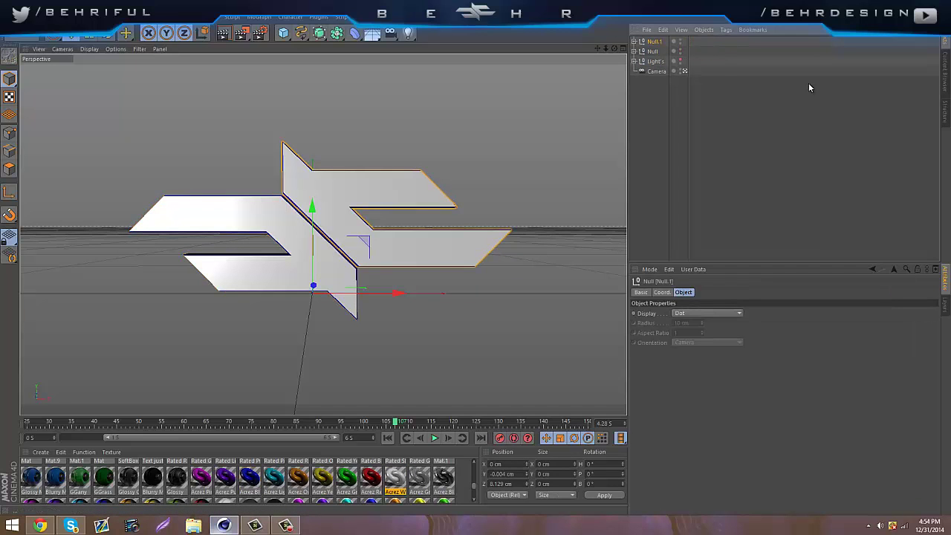
Rename the left half's null as L and the right half's null as R
double_click(653, 51)
text(L)
key(Return)
double_click(658, 41)
text(R)
key(Return)
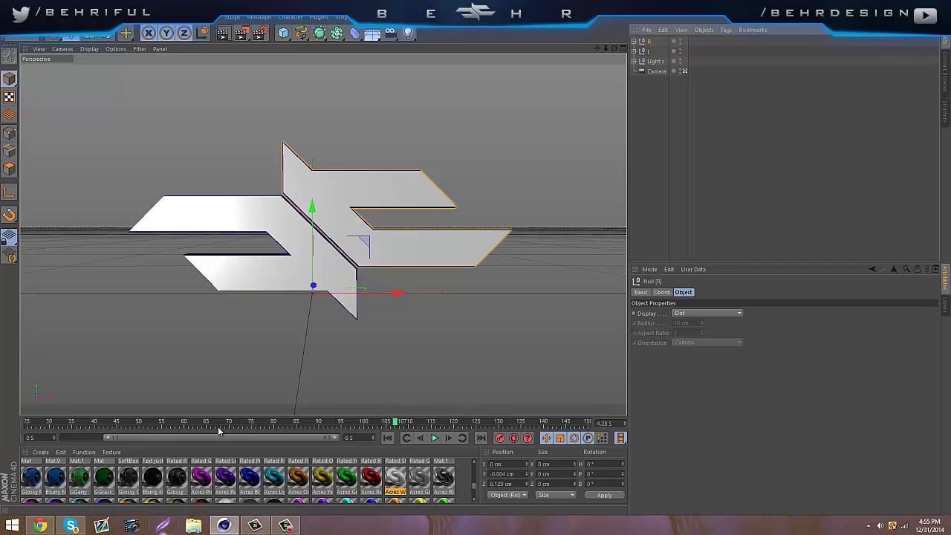
Set the project's end time to 7 s and extend the preview range to cover the whole timeline
drag(103, 442, 59, 442)
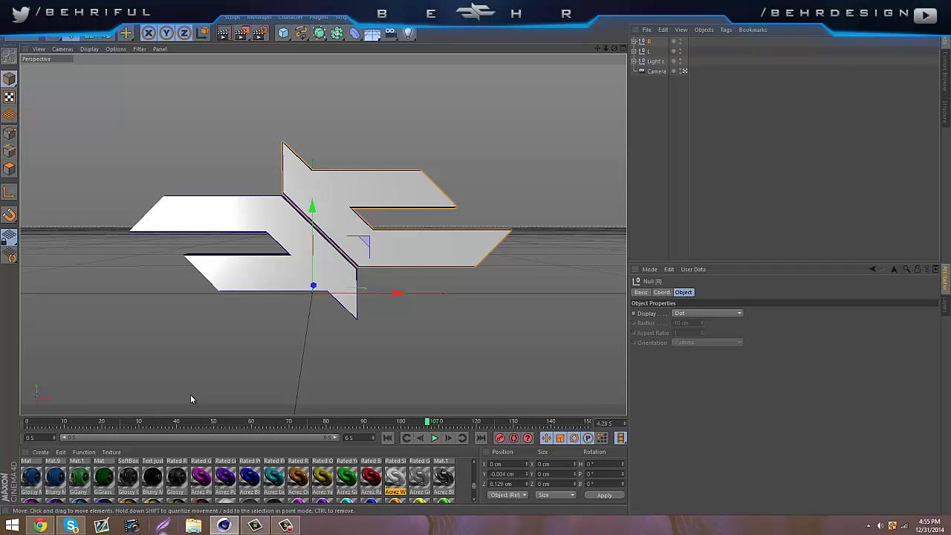
double_click(349, 437)
text(7)
text(75)
key(Return)
drag(299, 437, 382, 437)
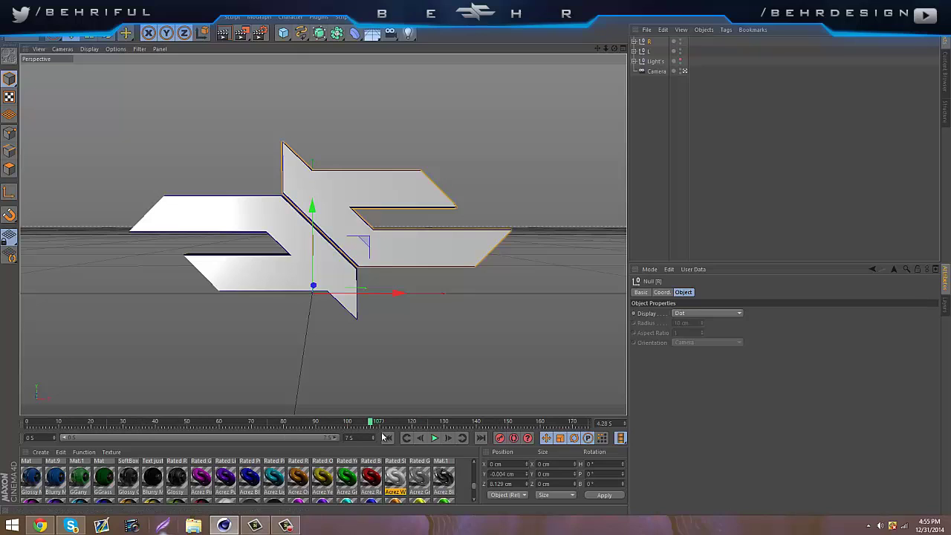
Go to 4 s on the timeline, select both the R and L nulls, and enable automatic keyframing
drag(559, 424, 503, 427)
text(4)
key(Return)
ctrl+click(685, 51)
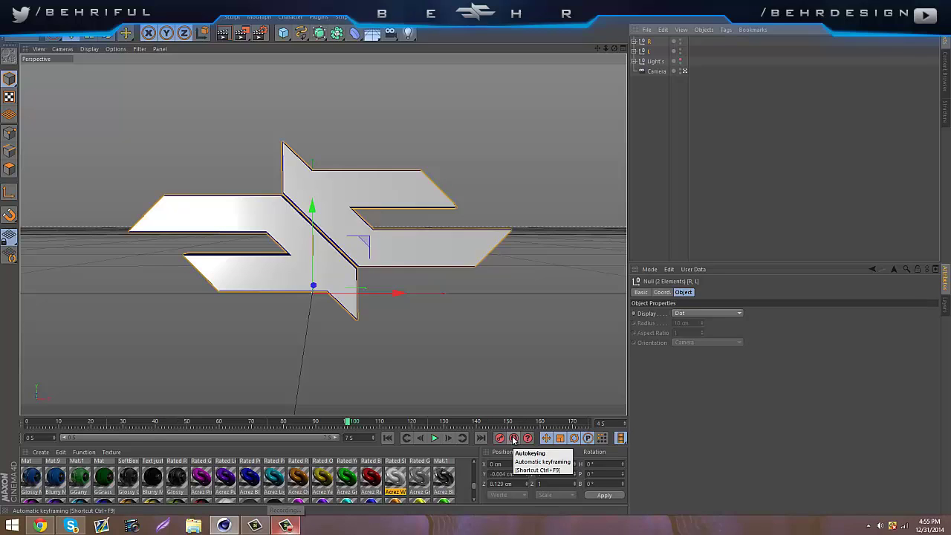
click(512, 439)
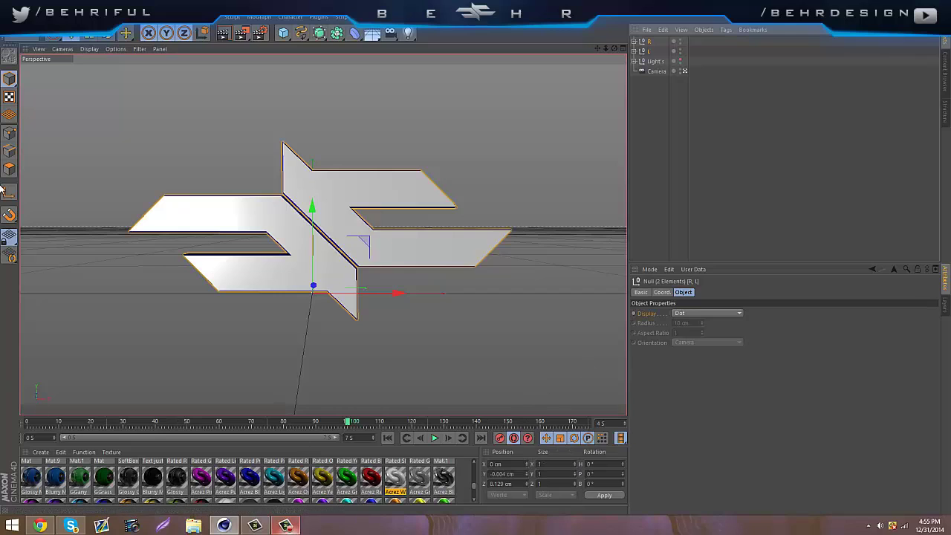
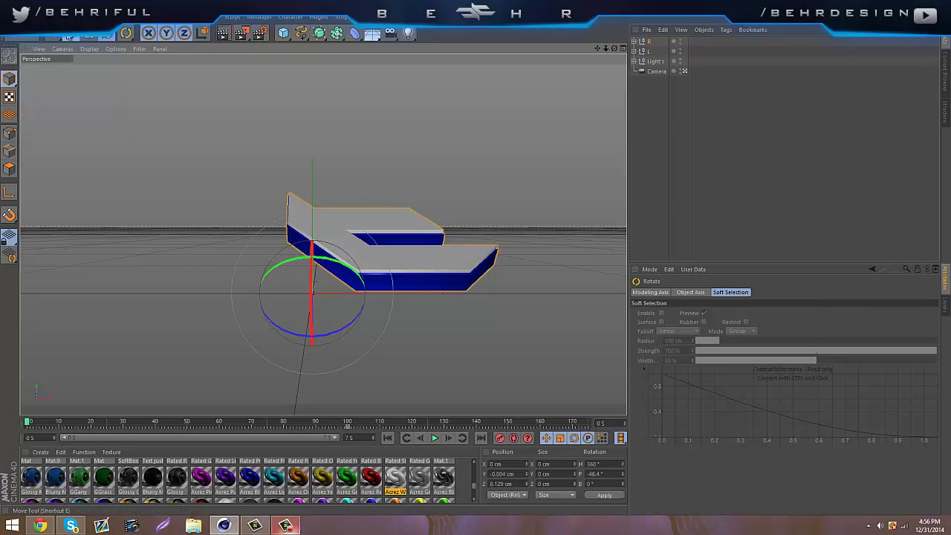
At frame 0, move the R null out of view to about X 962 cm, Y 579 cm, and keyframe both nulls
click(69, 35)
drag(322, 260, 477, 262)
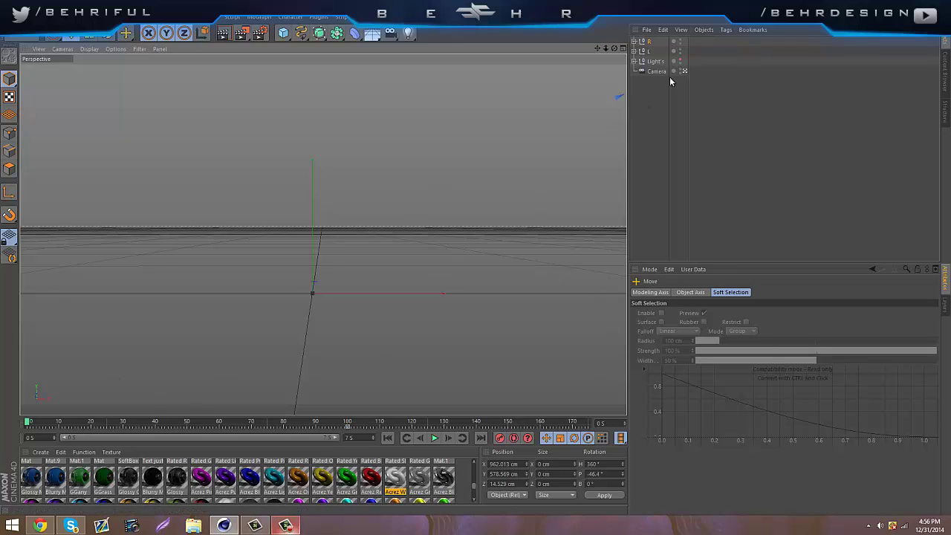
key(ctrl+z)
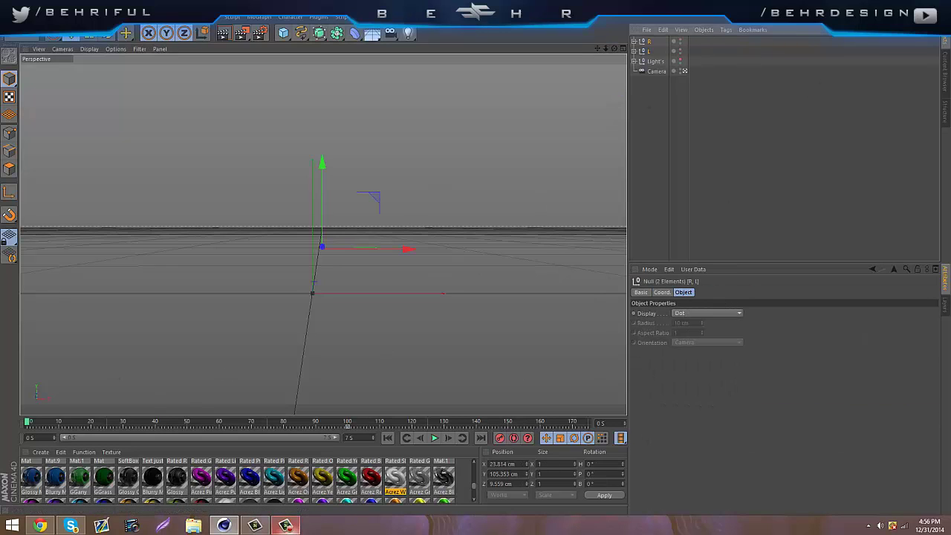
click(513, 438)
click(513, 440)
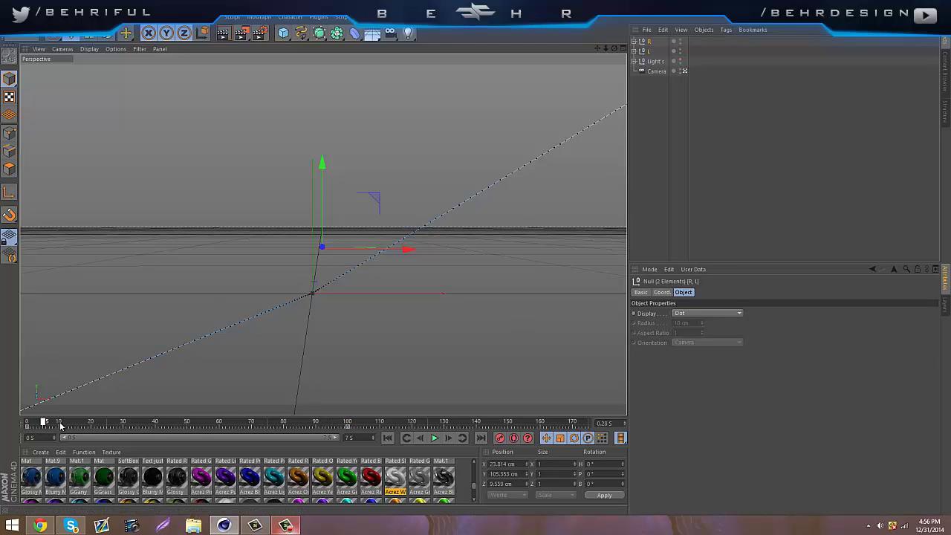
Play back the keyframed movement of both logo halves from the start
drag(60, 425, 23, 423)
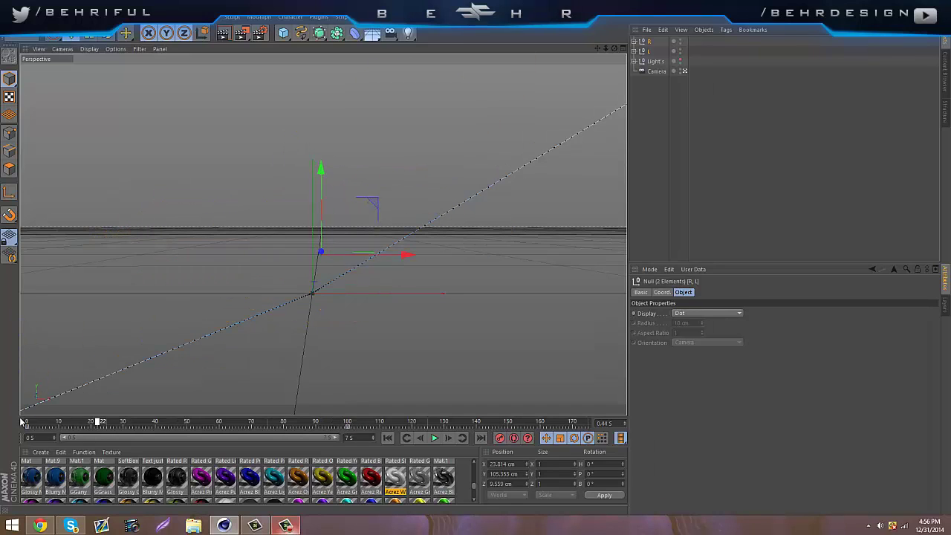
click(436, 441)
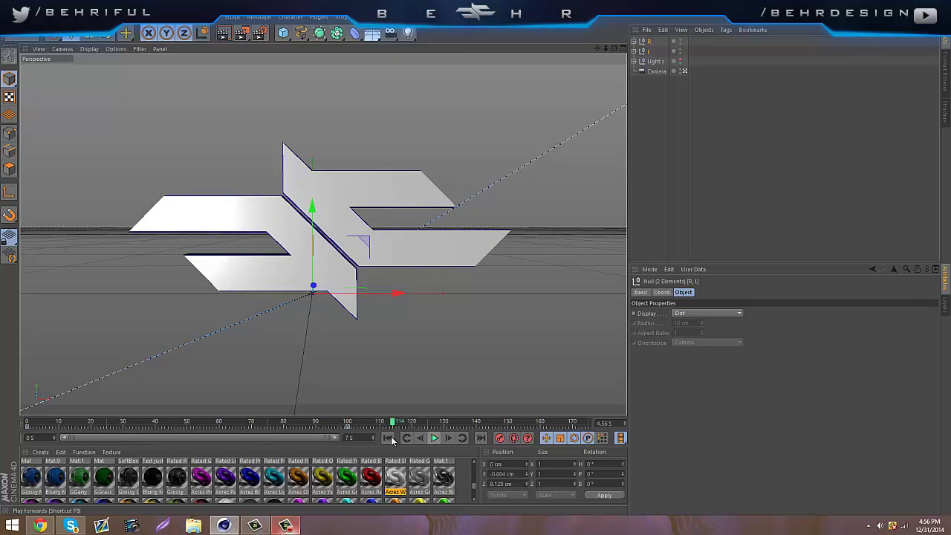
Try moving both nulls' end keyframes to 2.56 s and 1.88 s, playing the animation back
drag(340, 423, 236, 434)
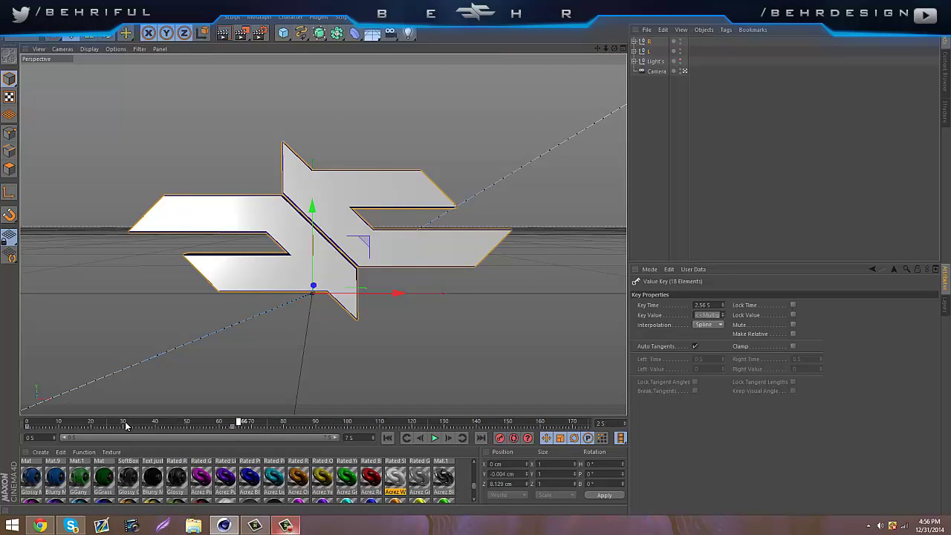
drag(126, 425, 41, 423)
click(436, 439)
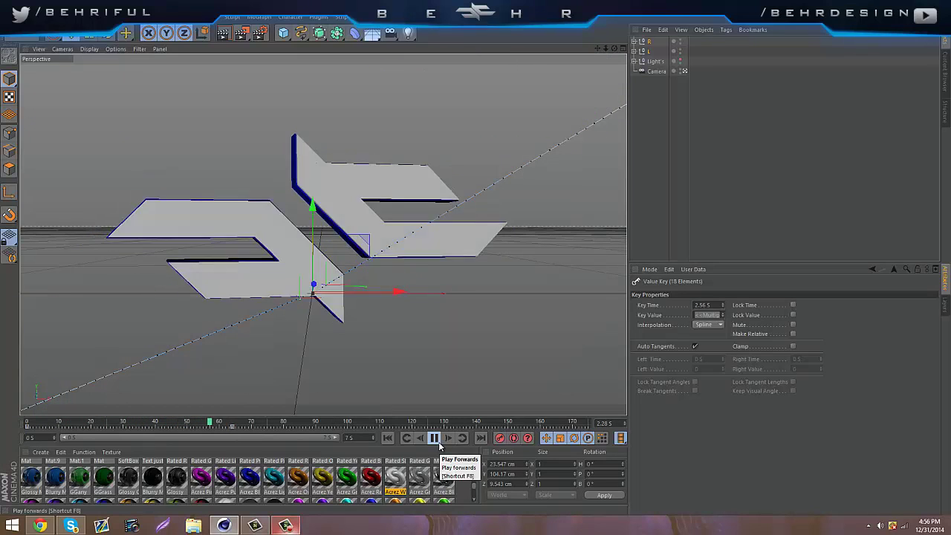
click(435, 438)
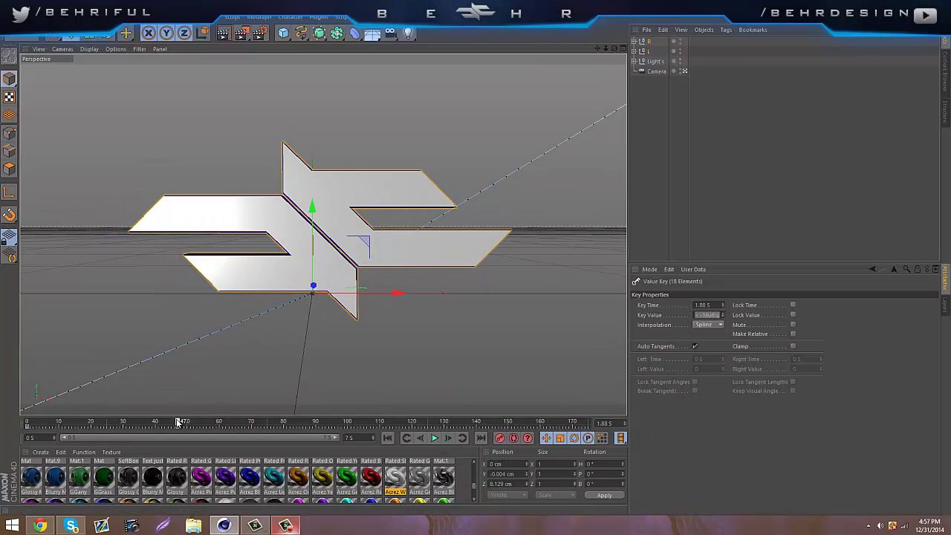
click(438, 438)
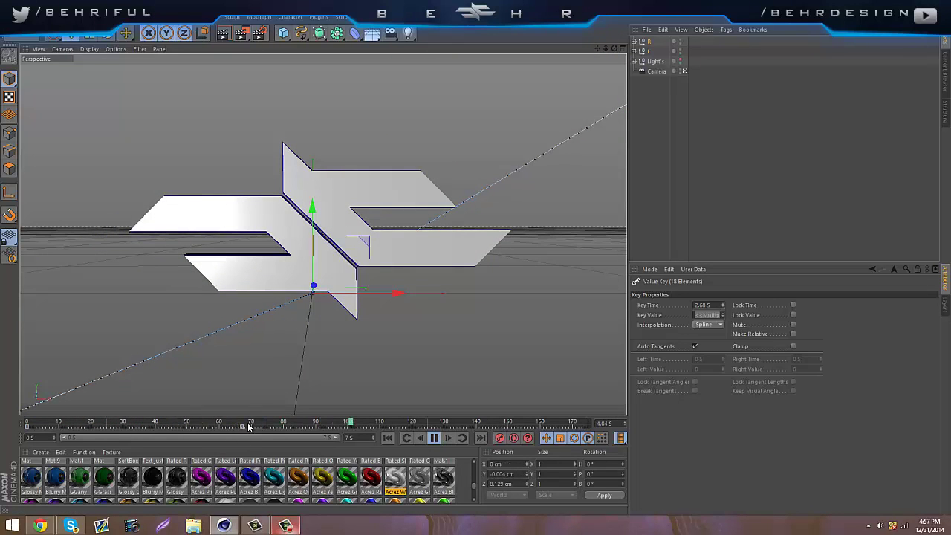
Move both nulls' end keyframes to 3 s and play the animation from the start
drag(237, 428, 259, 428)
click(29, 423)
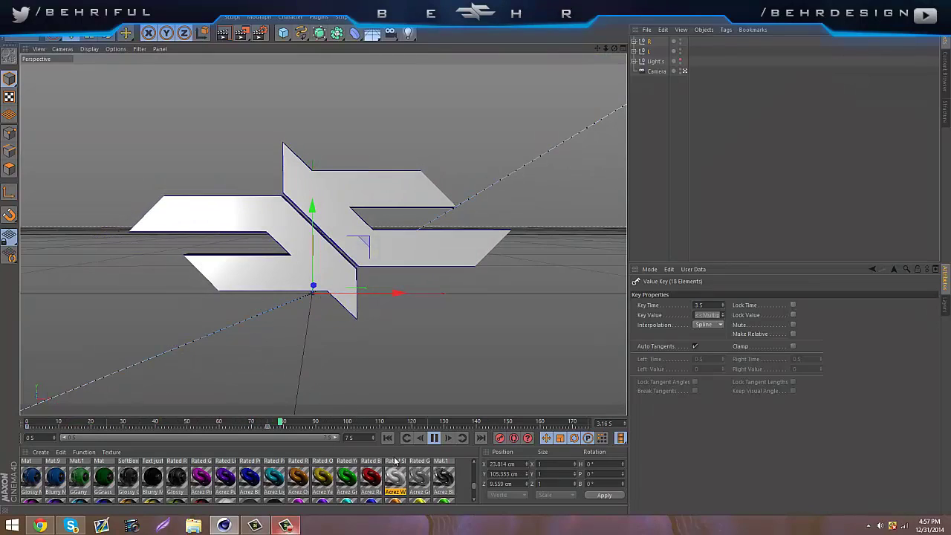
click(433, 437)
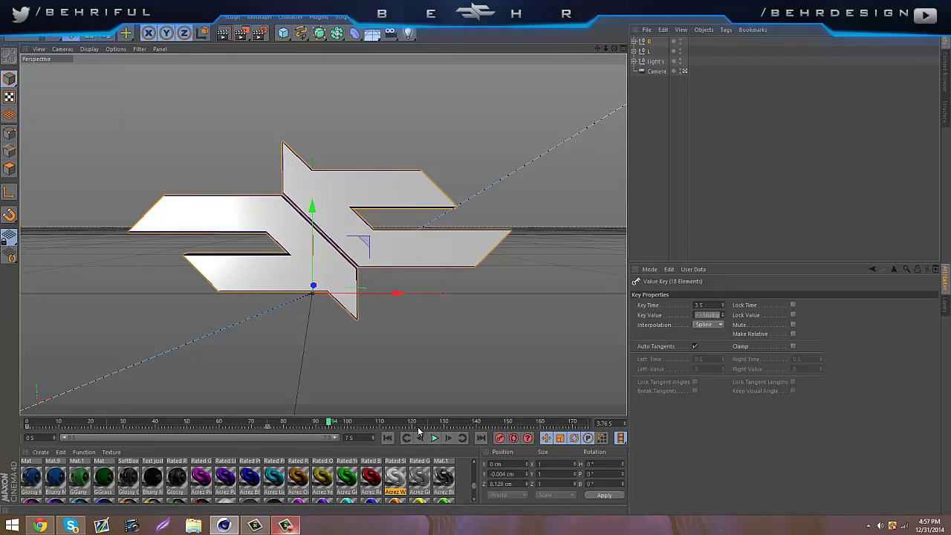
Record a keyframe for both the R and L nulls at 3.04 s using automatic keyframing
mouse_move(255, 424)
mouse_down()
mouse_move(95, 437)
mouse_move(315, 418)
mouse_move(265, 423)
mouse_move(272, 427)
mouse_up()
click(716, 57)
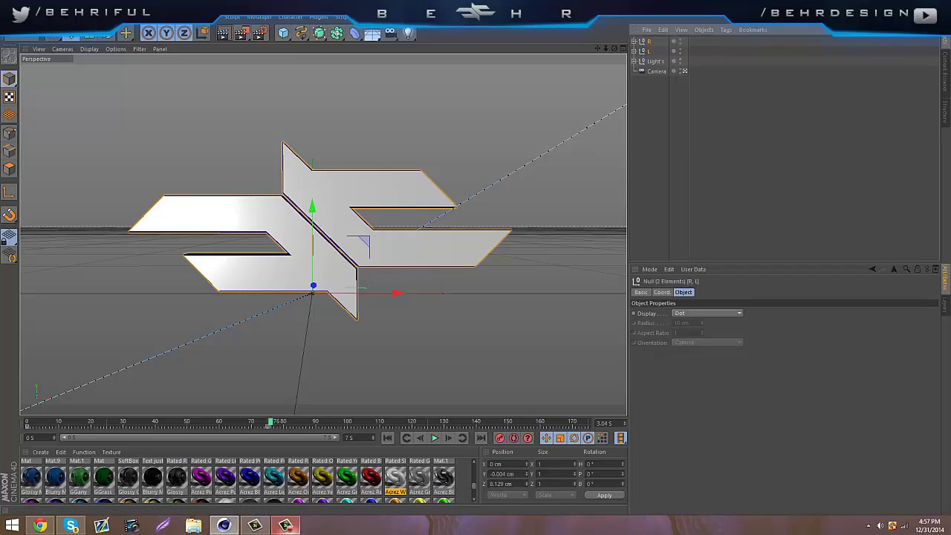
click(515, 438)
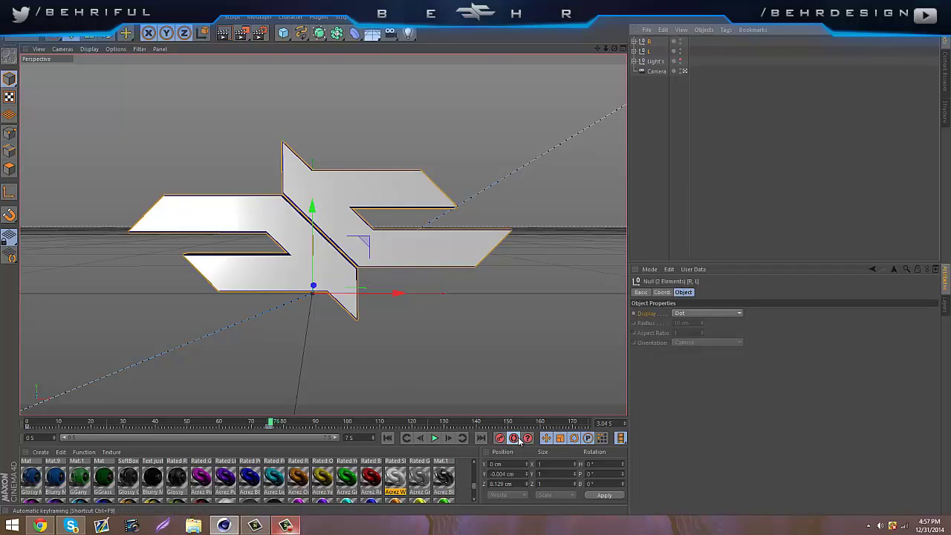
click(513, 439)
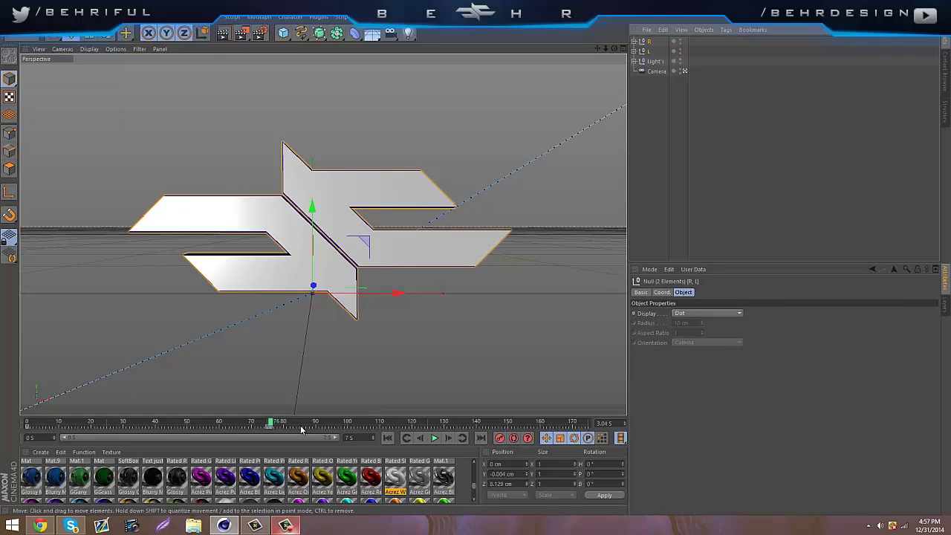
With automatic keyframing on, rotate both logo nulls at 4 s to about H 4.8°, P -8.3°, B 359.5°
drag(284, 424, 295, 427)
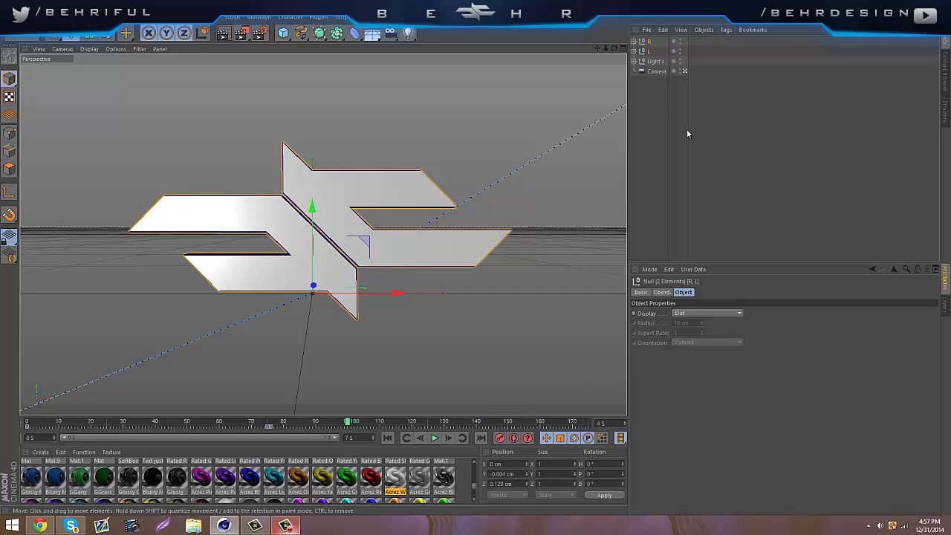
click(515, 438)
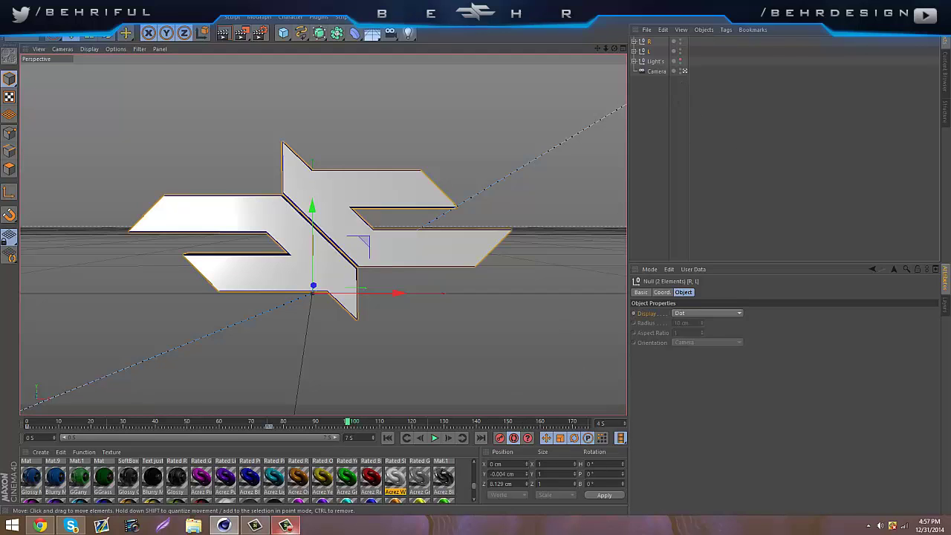
click(109, 35)
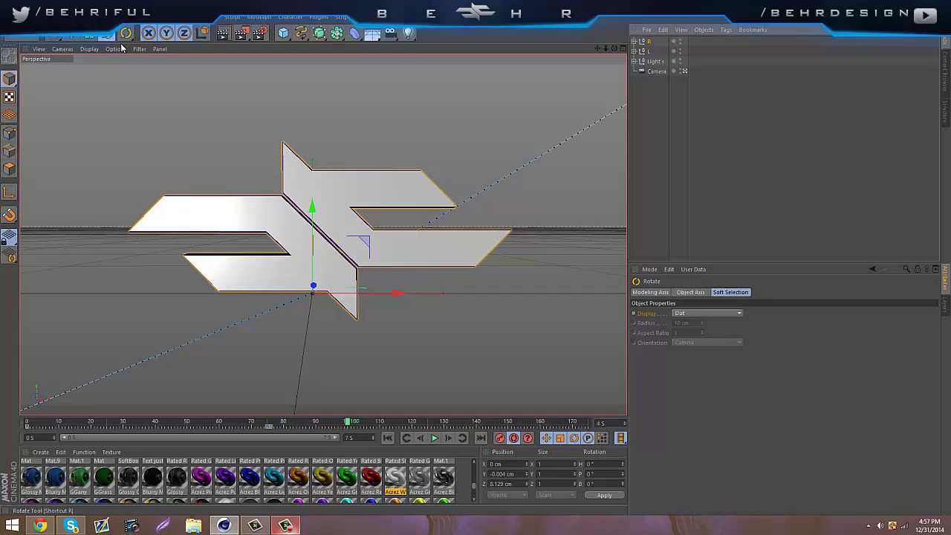
drag(335, 275, 344, 268)
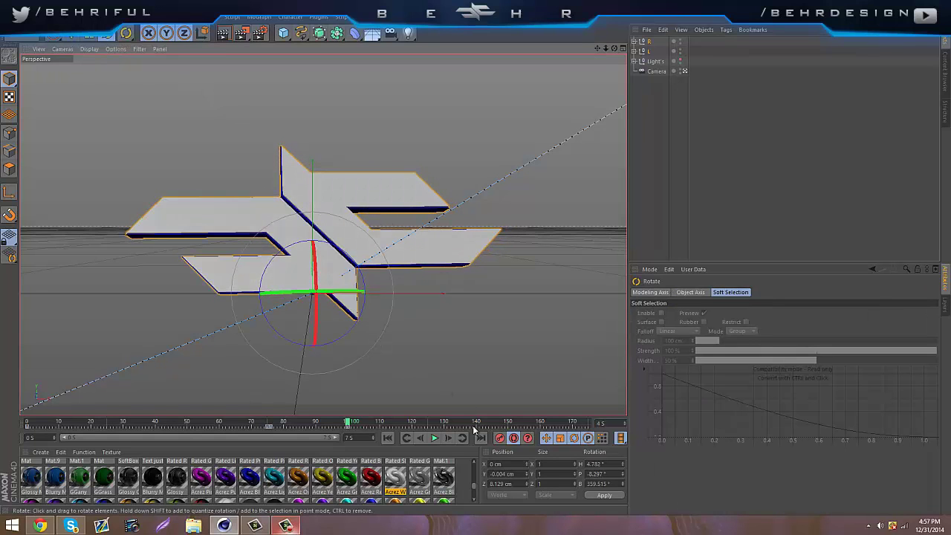
At 5 s, rotate both logo nulls to about H 357.7°, P 0.5°, B 0.3° and end automatic keyframing
click(413, 422)
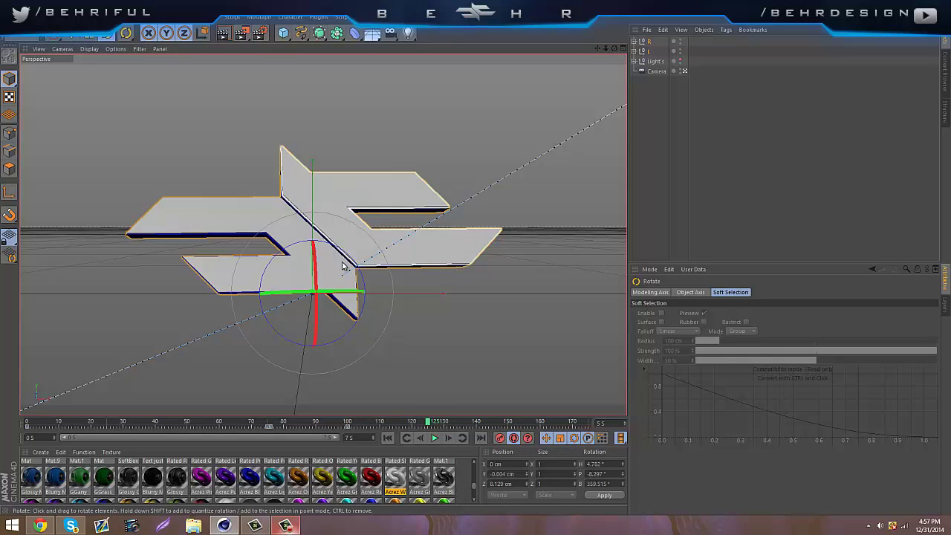
drag(344, 248, 294, 250)
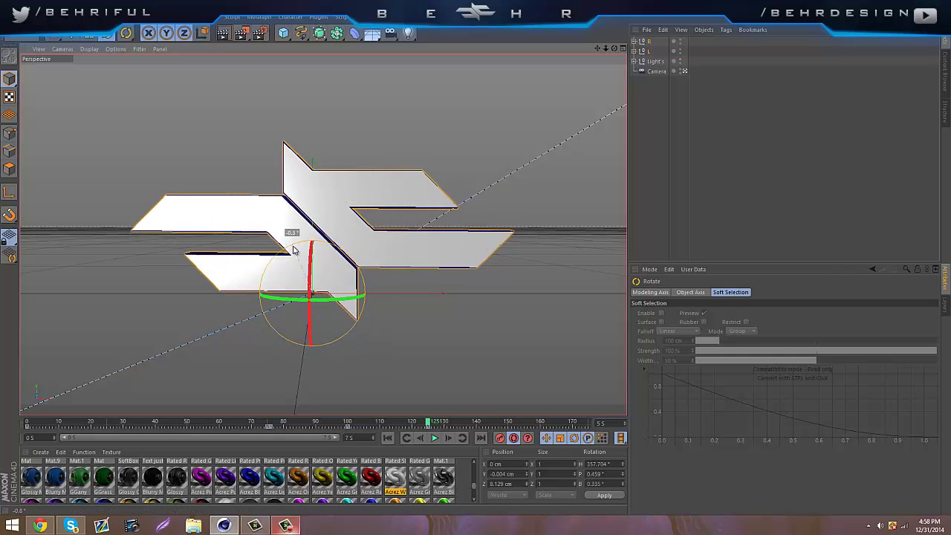
click(512, 438)
Play back the logo's rotation animation from the start, deselect the nulls and return to 0 s
drag(422, 423, 300, 430)
click(435, 438)
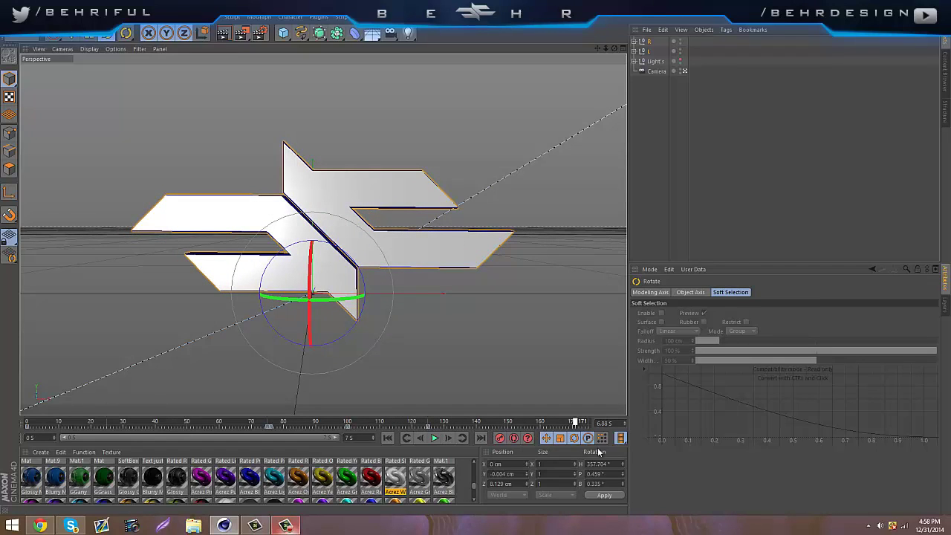
drag(586, 421, 27, 421)
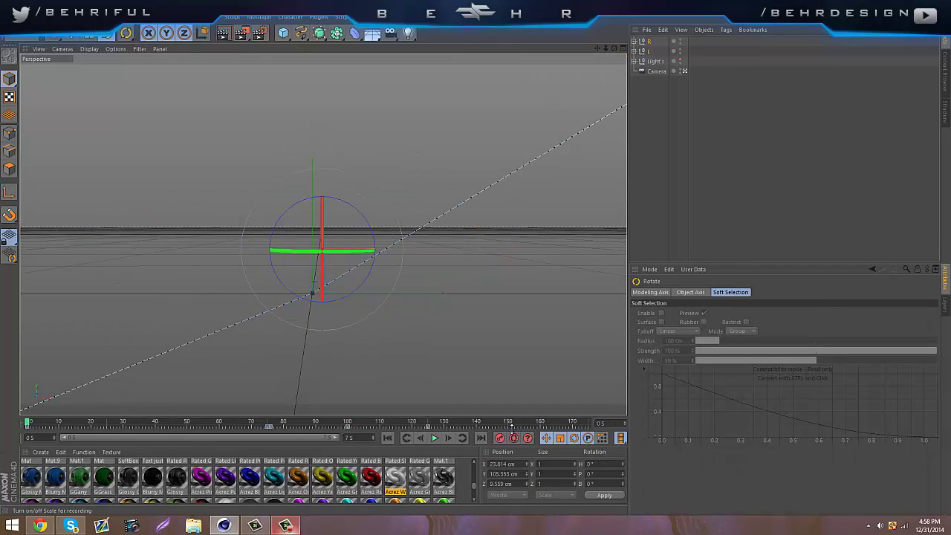
click(436, 438)
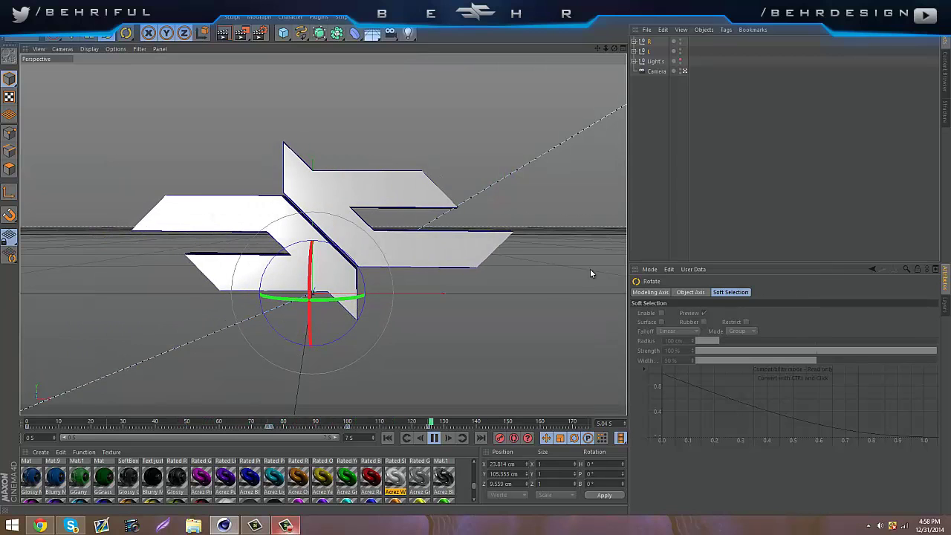
click(747, 182)
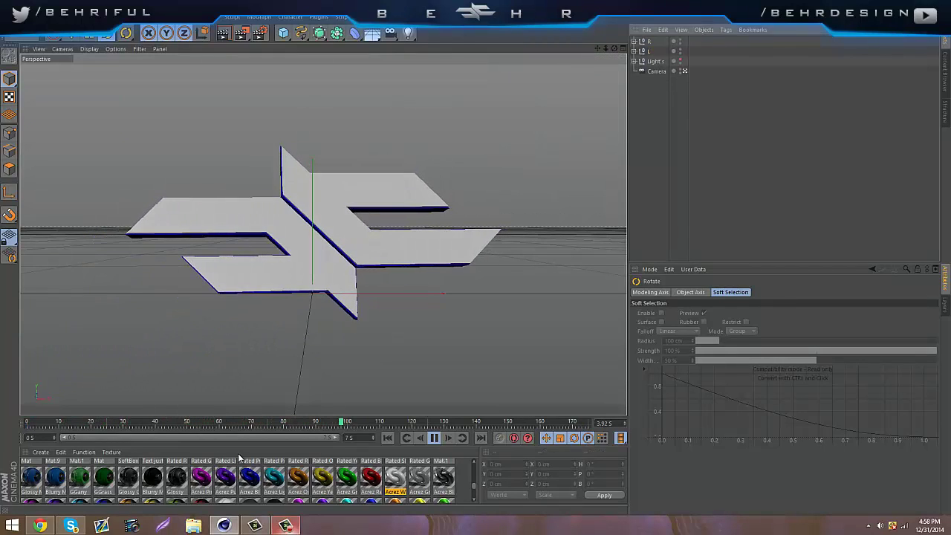
click(291, 526)
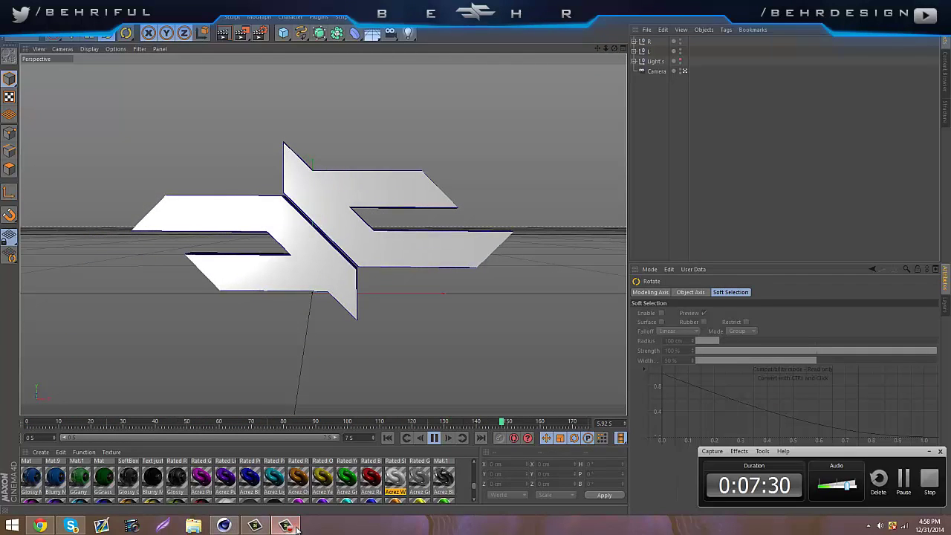
click(296, 529)
click(434, 438)
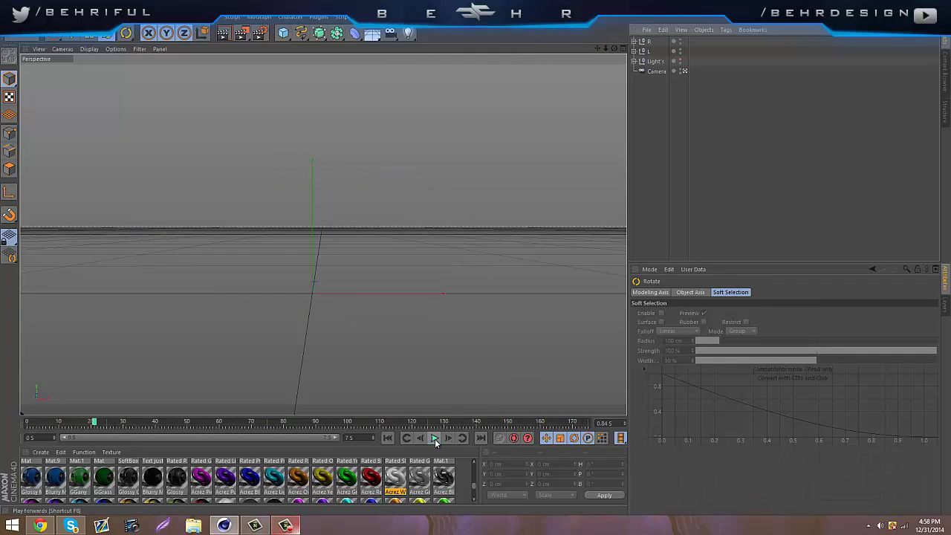
drag(219, 425, 1, 436)
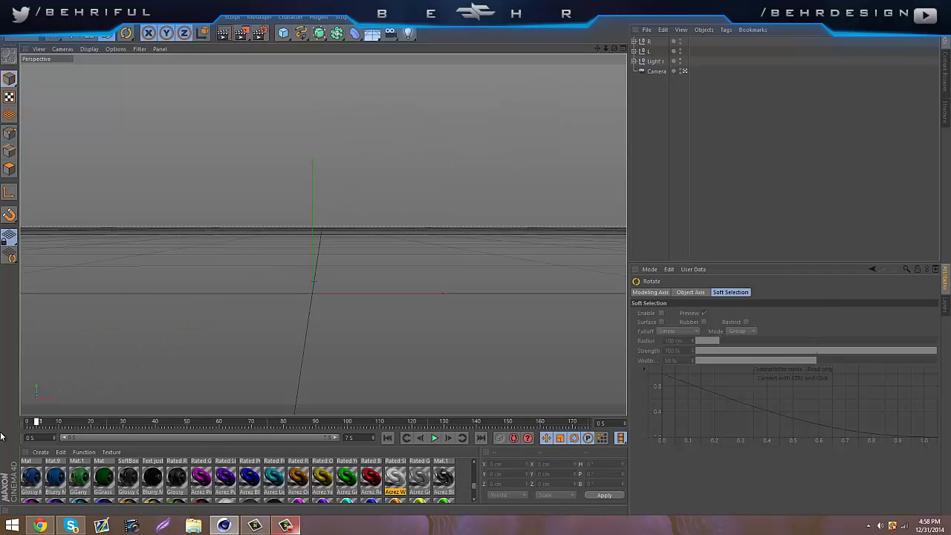
Set the render's output file in the render settings to Intro on the Desktop
click(261, 34)
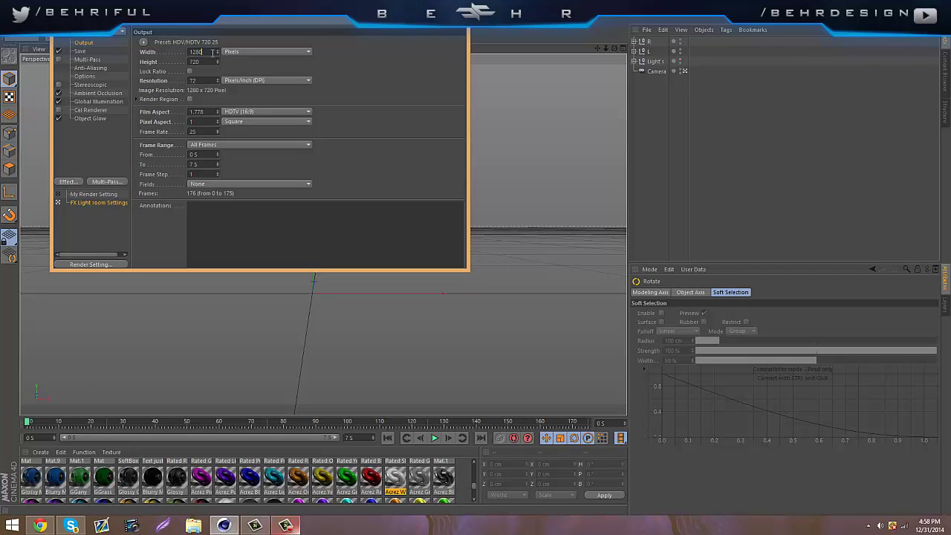
click(79, 51)
click(451, 60)
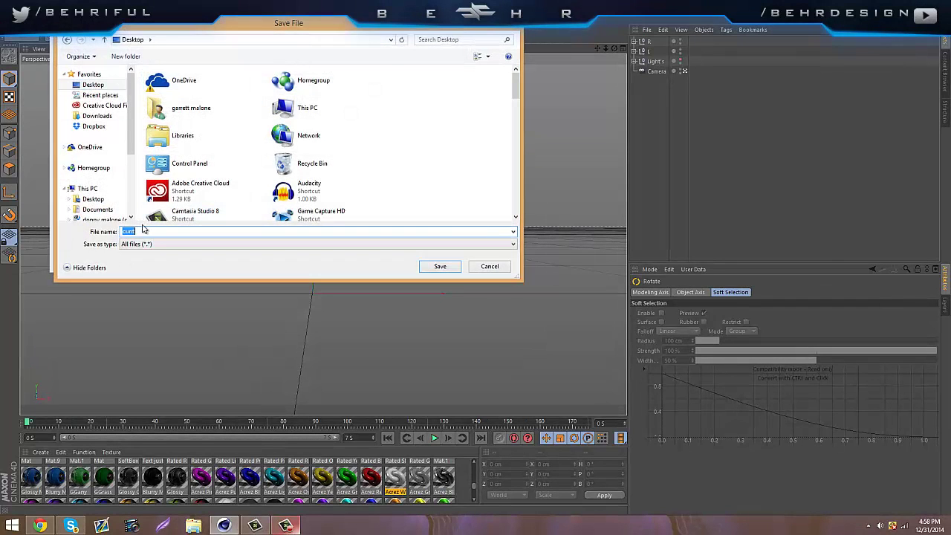
text(intro)
key(Return)
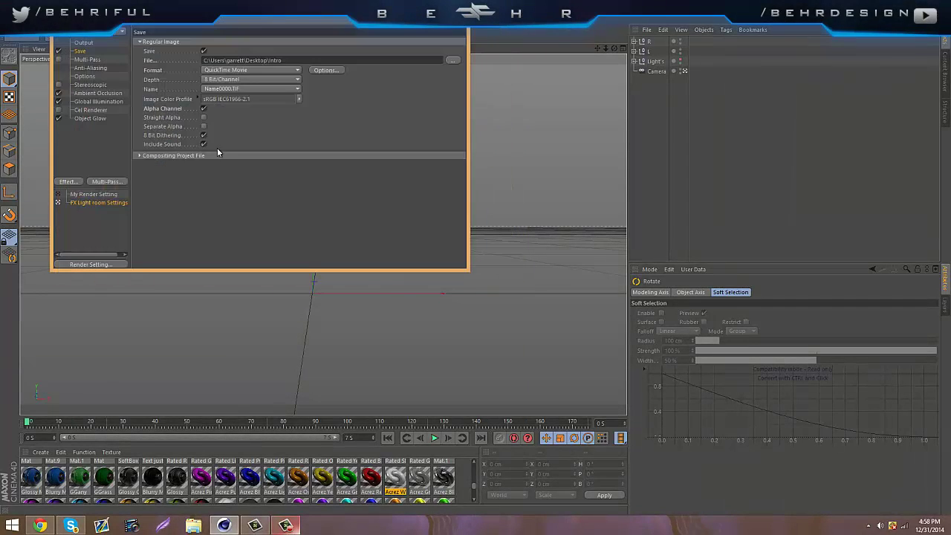
Review the render's save format choices and the Multi-Pass and Anti-Aliasing settings, keeping QuickTime Movie
click(230, 71)
click(414, 134)
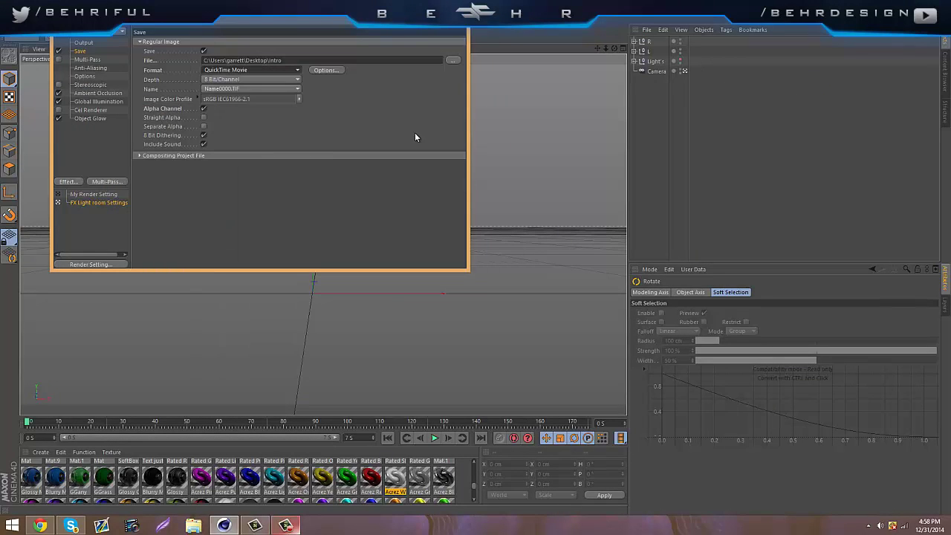
click(83, 61)
click(82, 67)
click(84, 49)
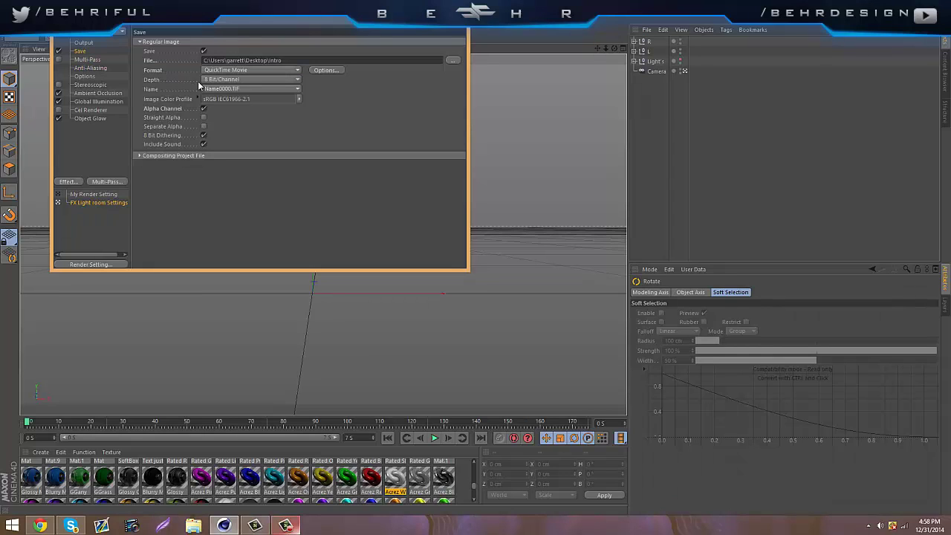
Set the render's frame range to All Frames and close the render settings
click(83, 43)
click(249, 146)
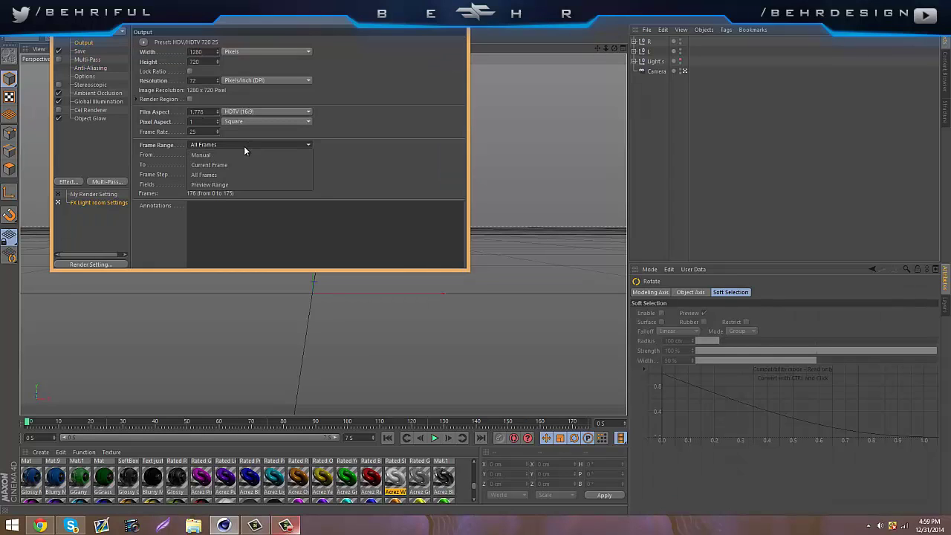
click(219, 180)
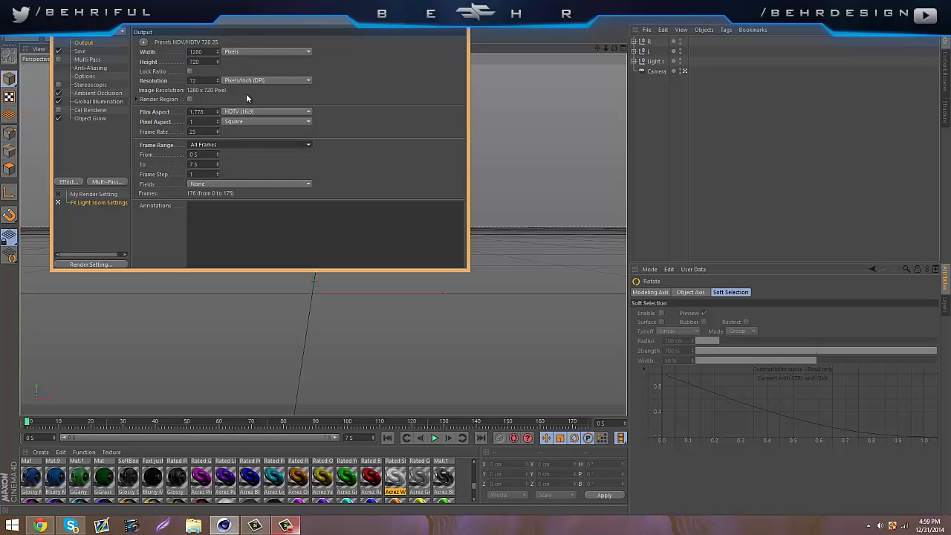
click(452, 17)
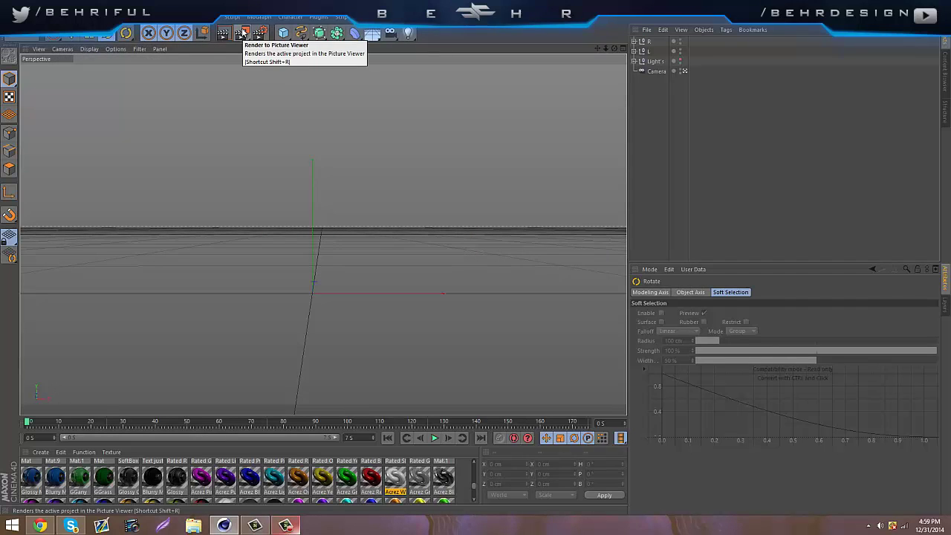
Render the full animation to the Picture Viewer
click(243, 33)
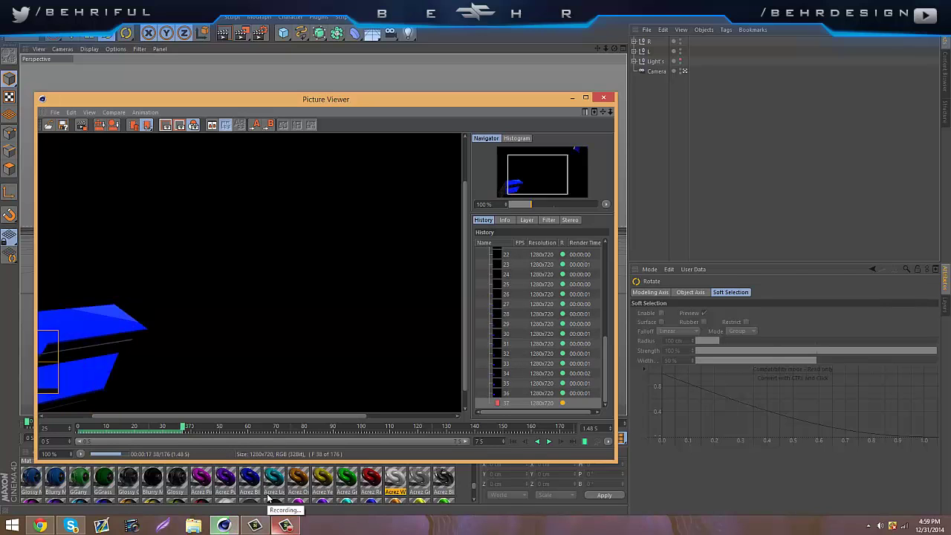
click(286, 526)
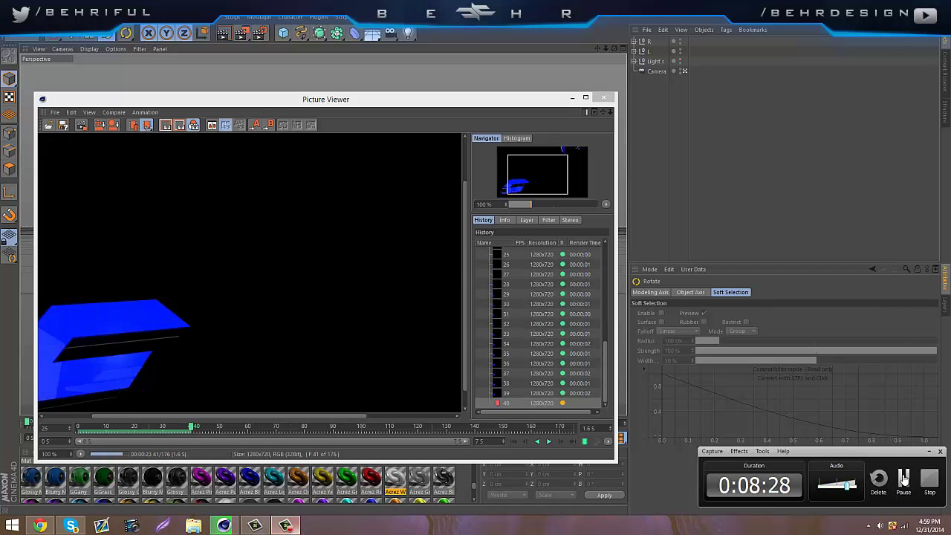
click(903, 478)
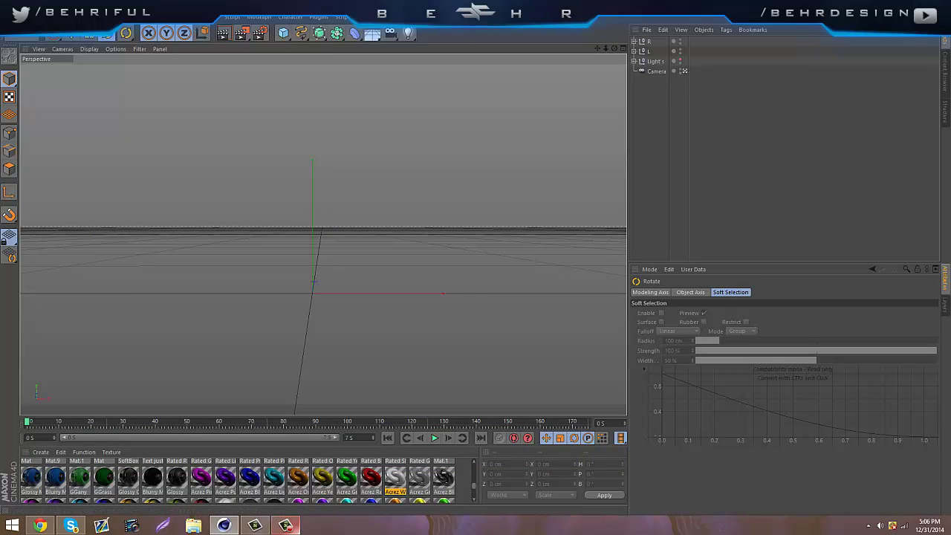
Switch to the desktop, open the rendered Intro movie in QuickTime Player, play and scrub through it, and close it
click(885, 7)
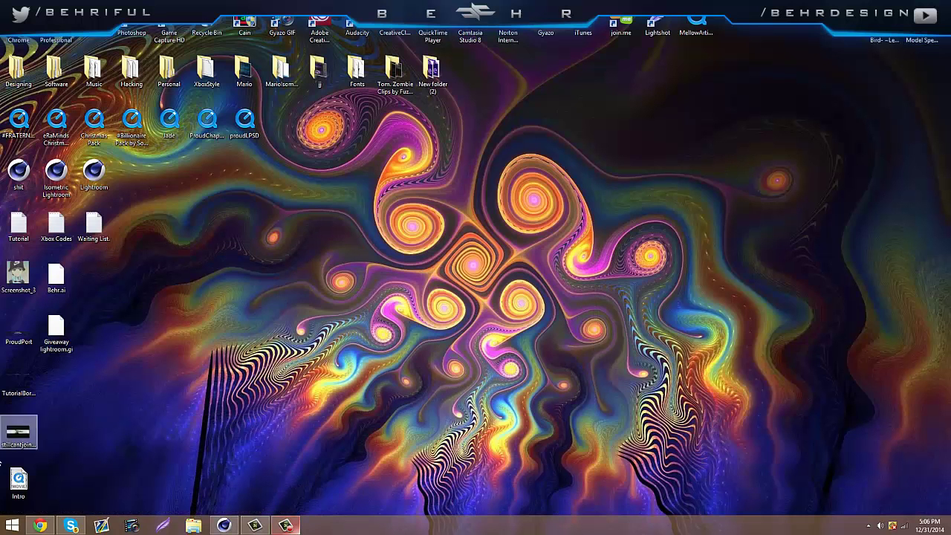
double_click(16, 483)
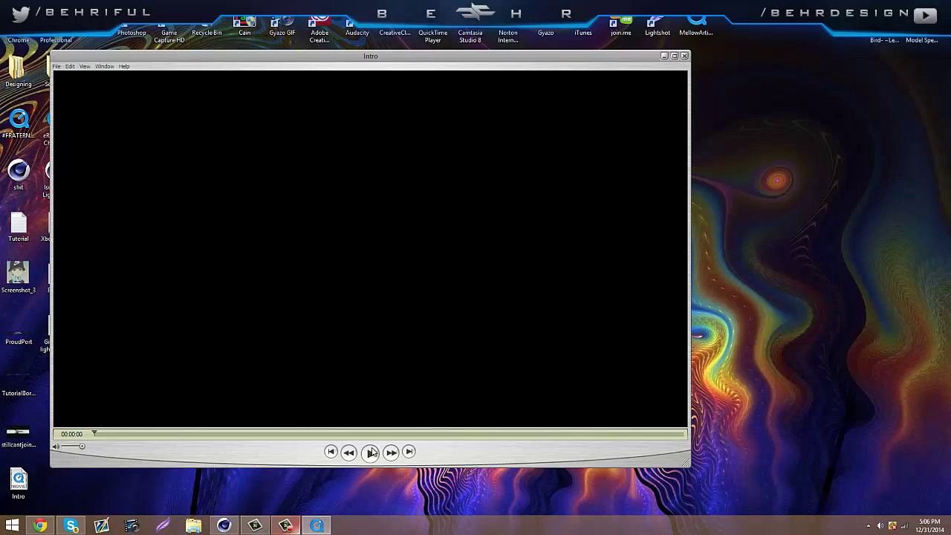
click(371, 452)
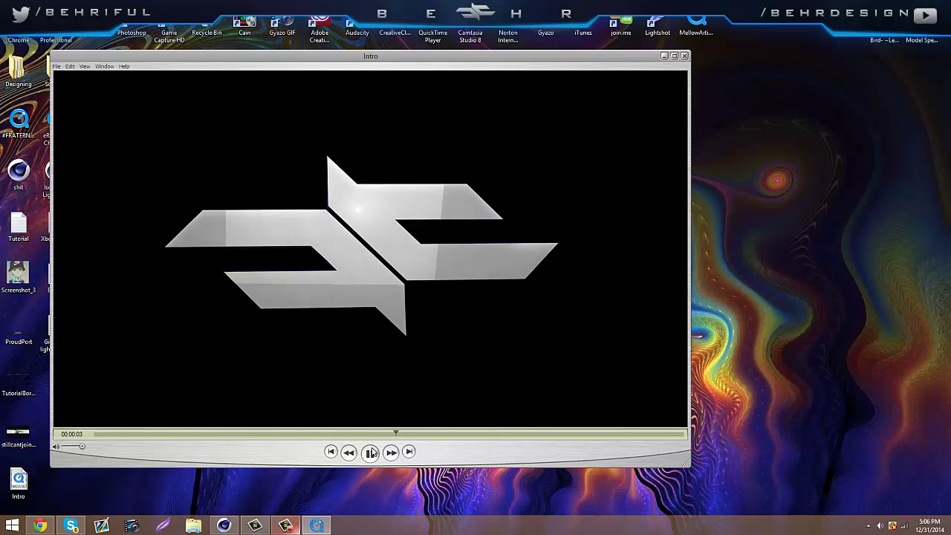
drag(378, 432, 482, 445)
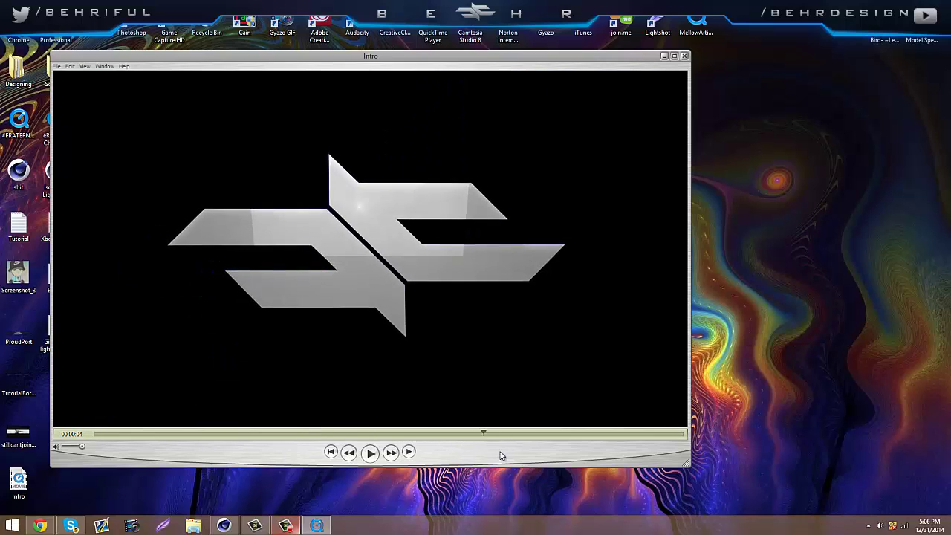
key(space)
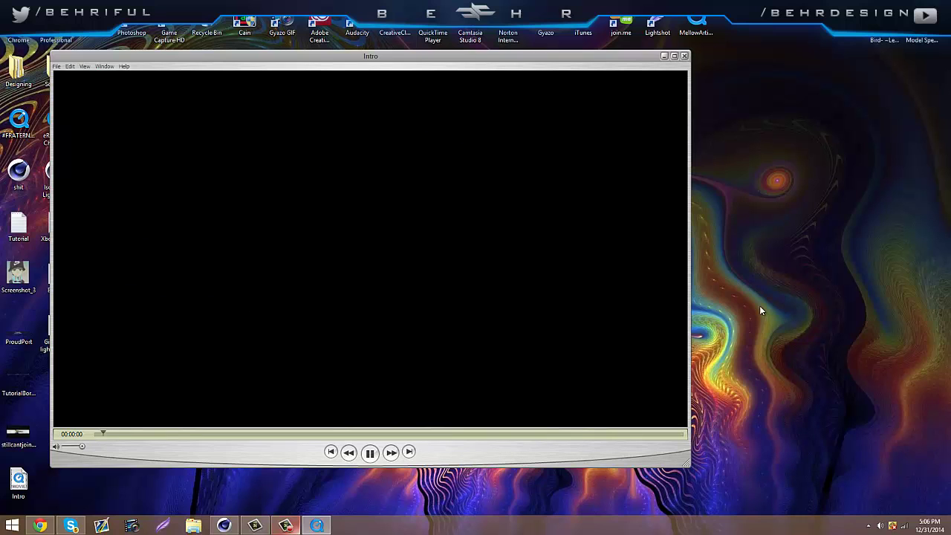
click(684, 57)
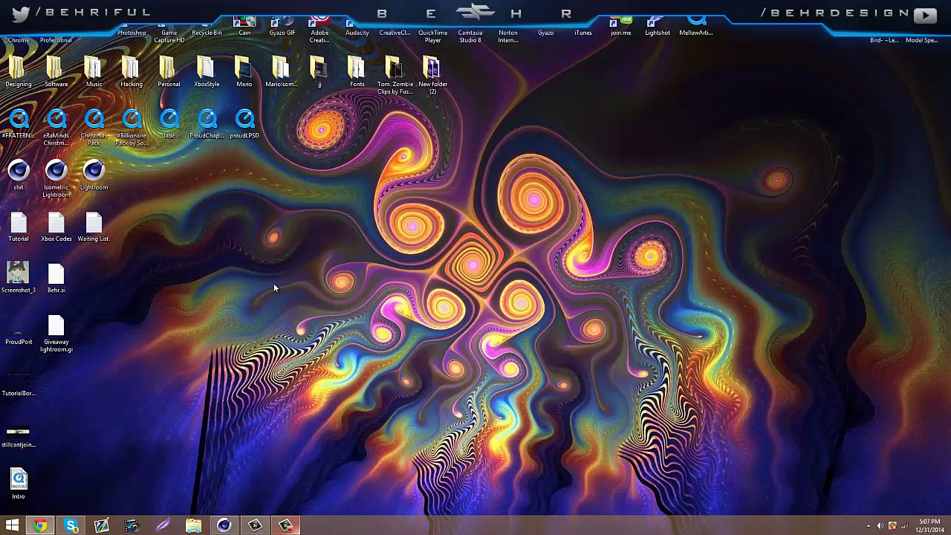
Reopen the rendered Intro movie, scrub it through to its end and close the player
click(285, 525)
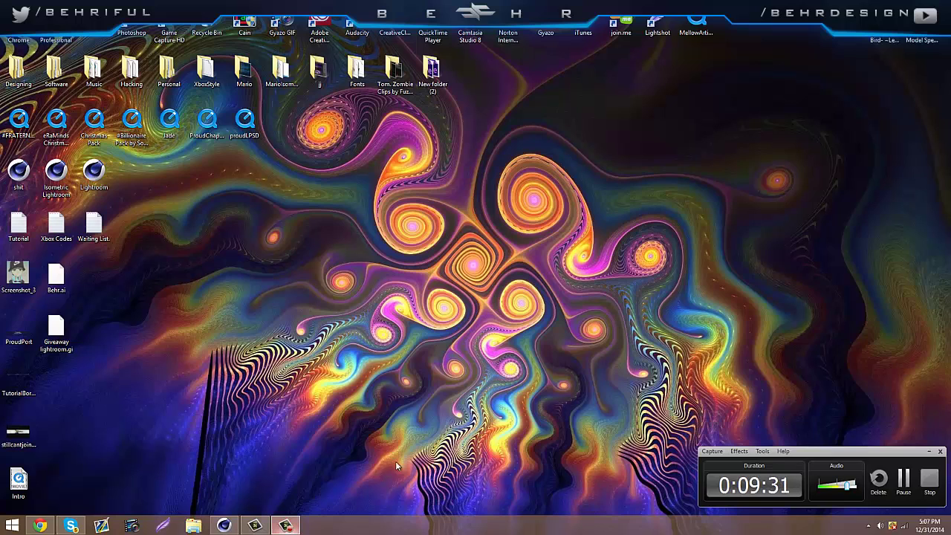
double_click(20, 476)
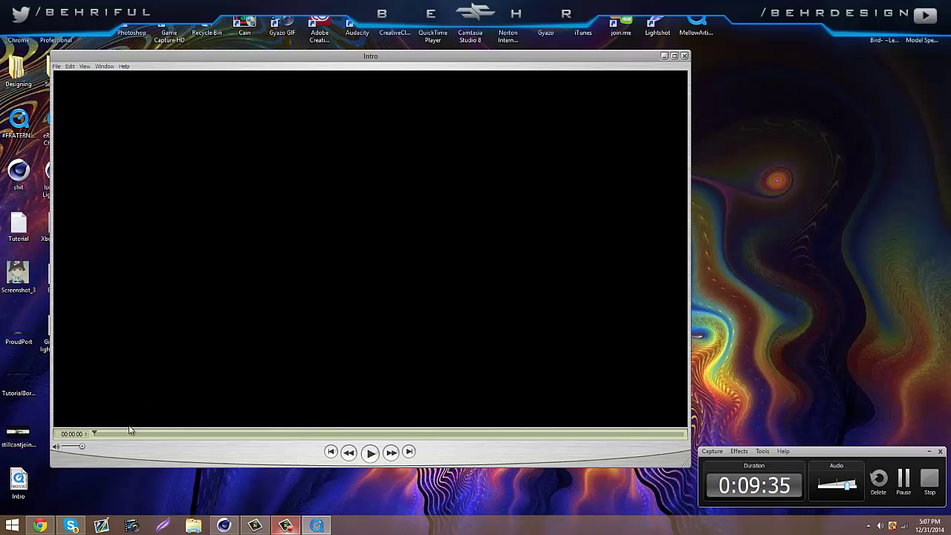
drag(132, 436, 396, 429)
drag(461, 431, 735, 453)
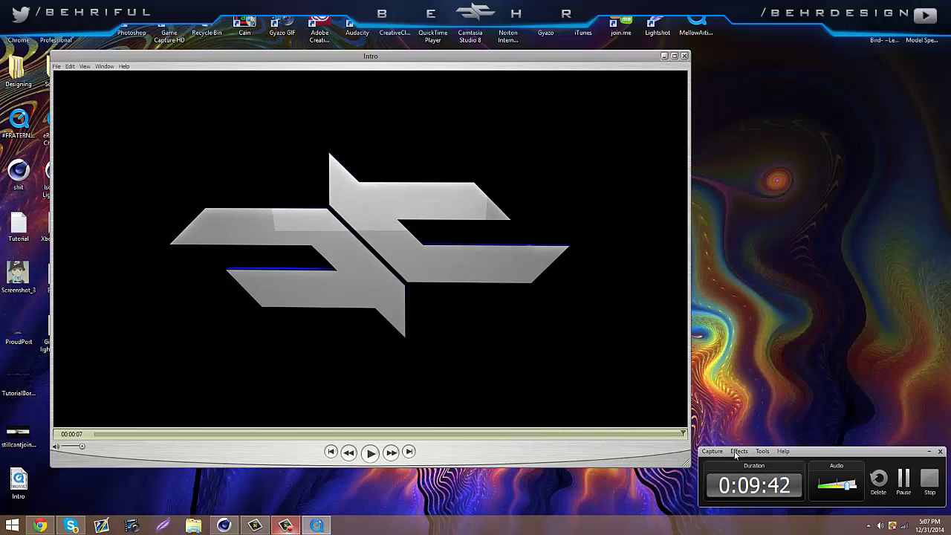
click(684, 56)
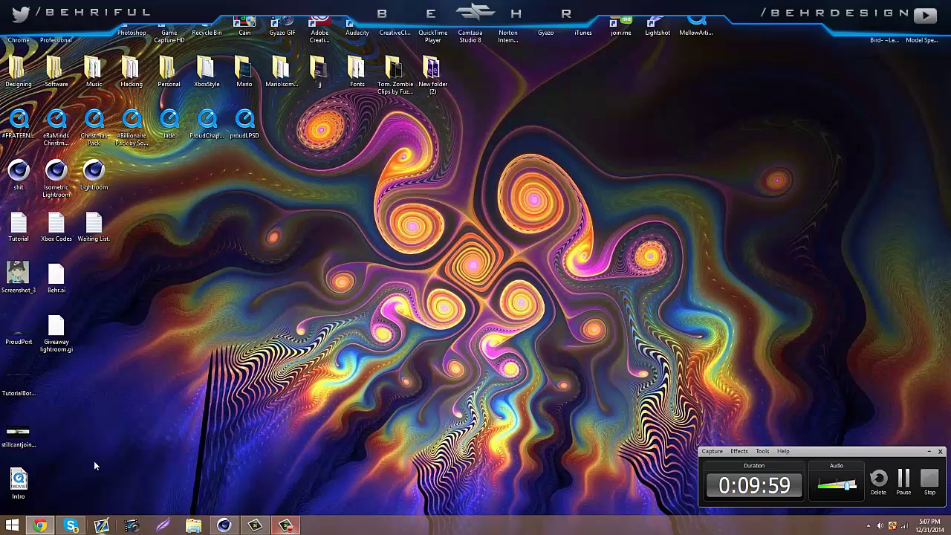
Switch to Cinema 4D, scrub the logo animation to 4.44 s and return to the desktop
click(223, 525)
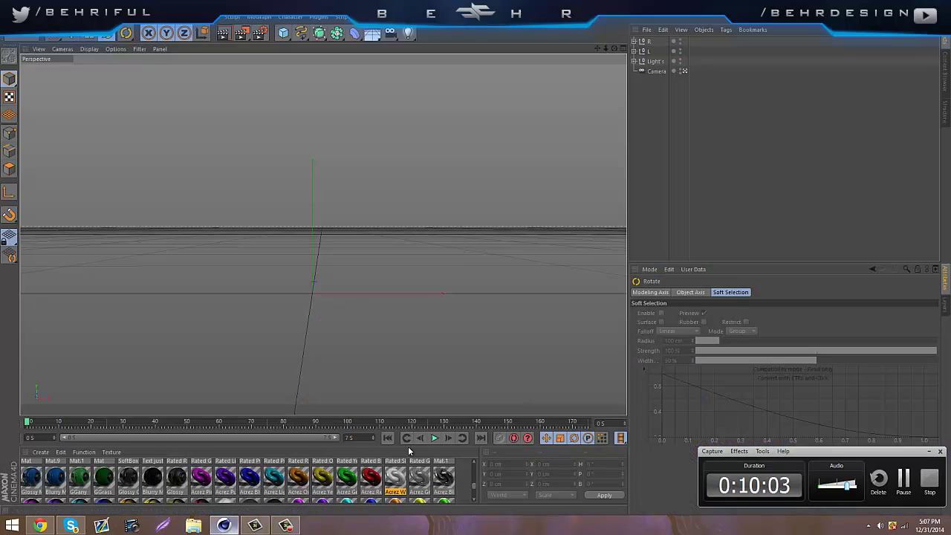
drag(297, 424, 383, 424)
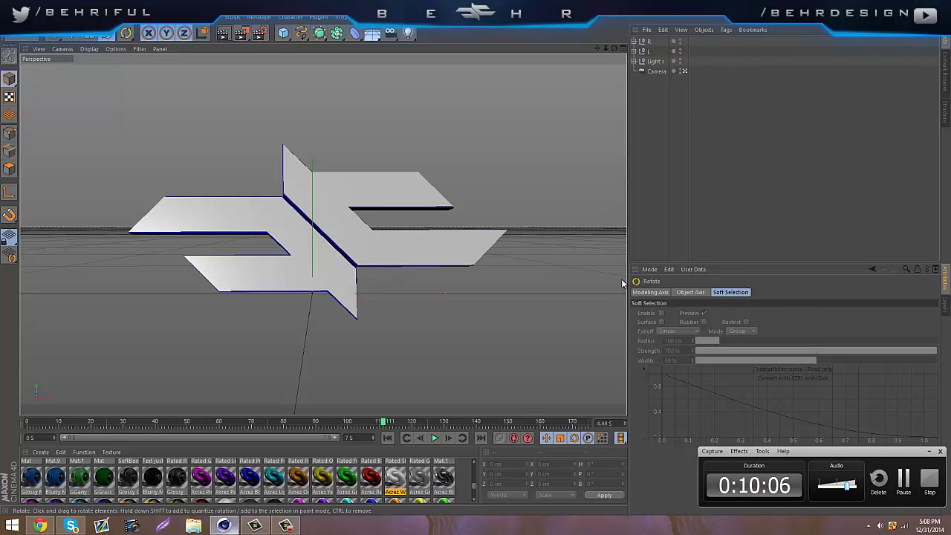
click(223, 525)
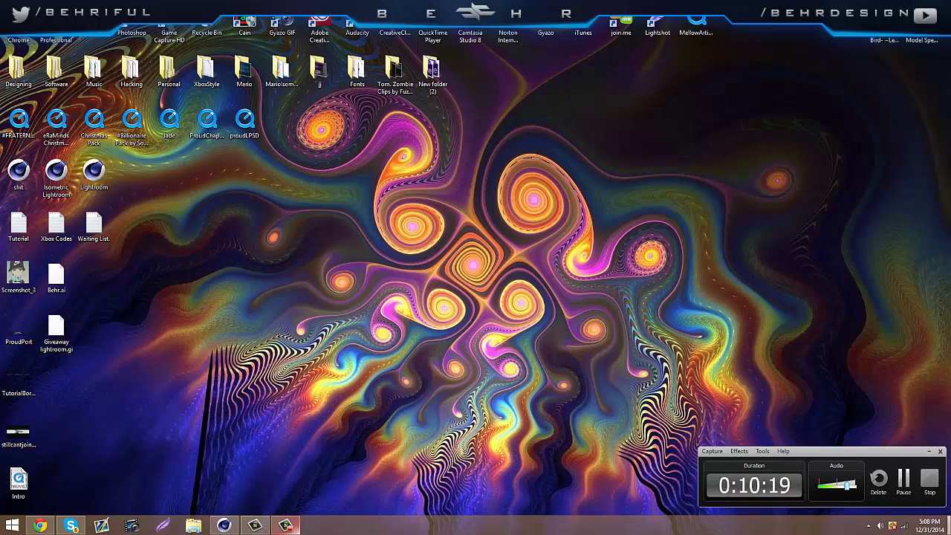
click(932, 527)
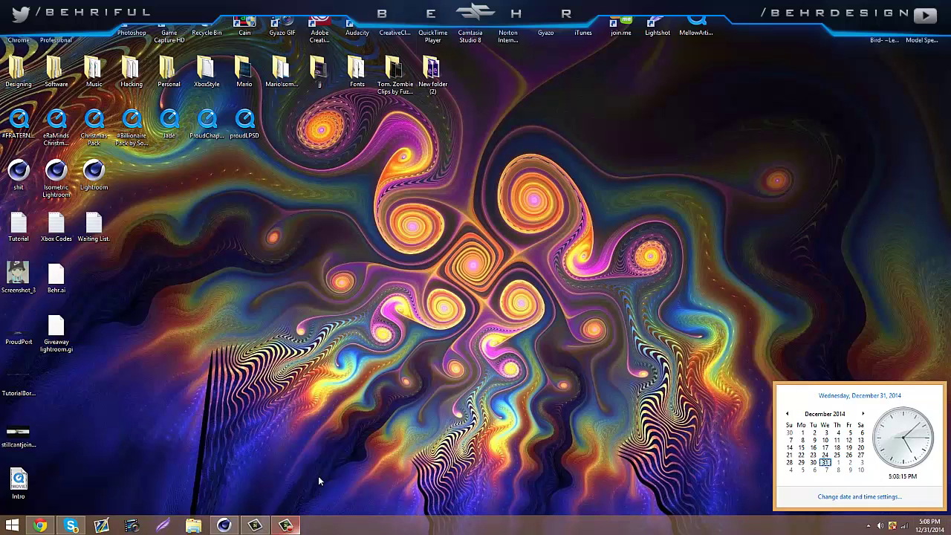
click(40, 525)
click(221, 525)
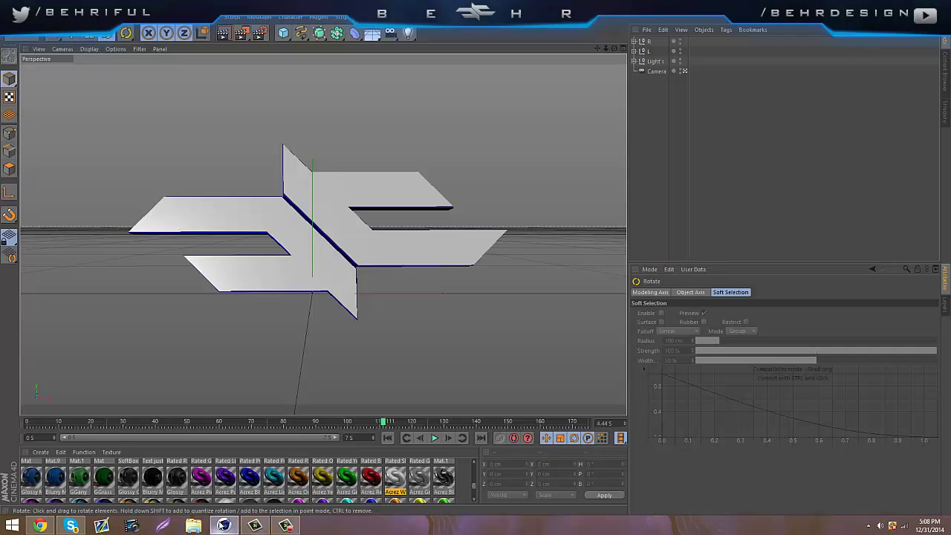
click(286, 525)
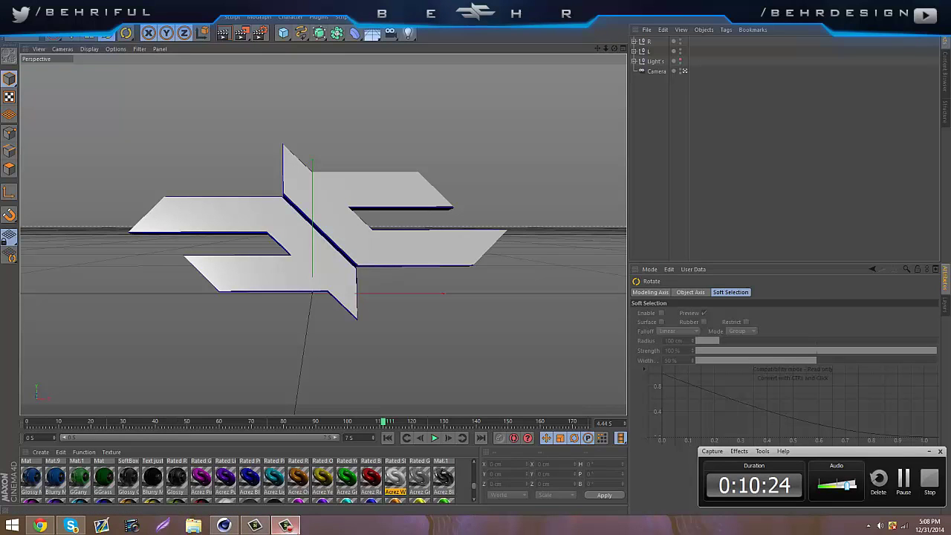